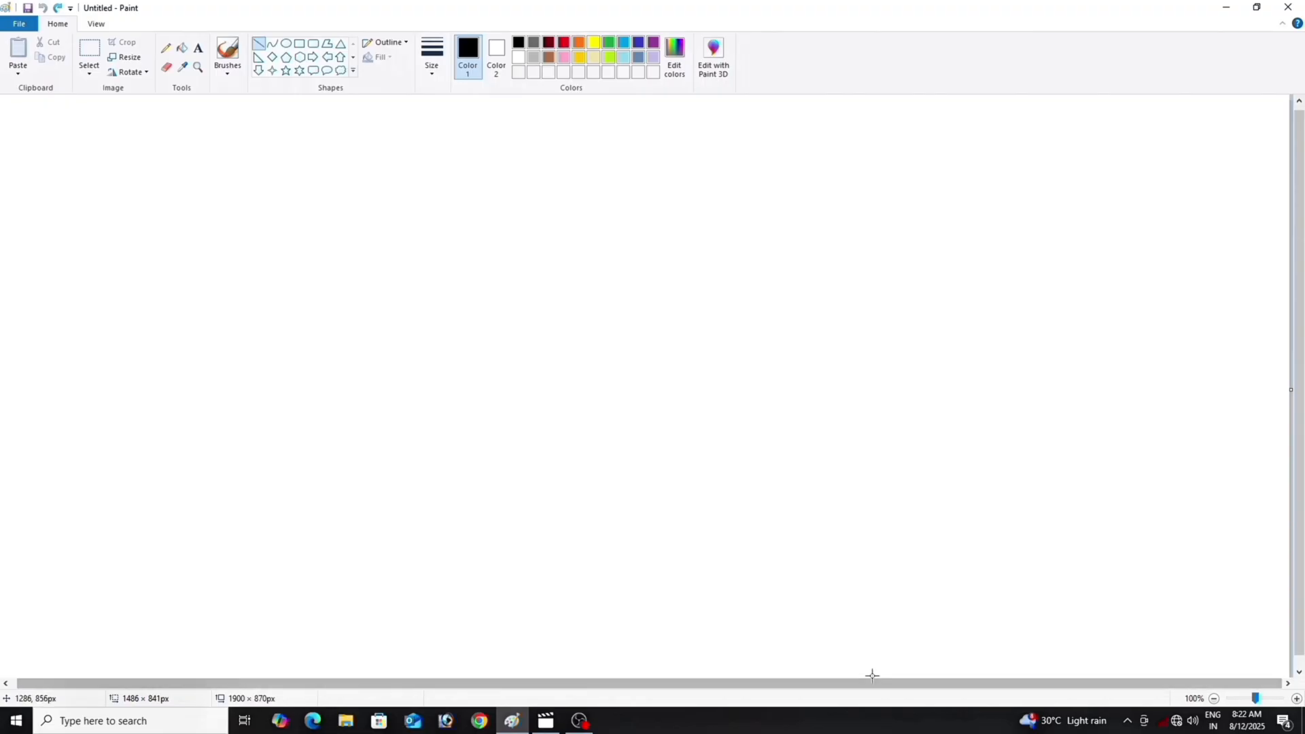
# Draw a light turquoise diagonal line across the canvas's lower-right corner and fill the corner below it with the same colour
pyautogui.moveTo(872, 676)
pyautogui.mouseDown()
pyautogui.moveTo(1084, 496)
pyautogui.moveTo(1290, 387)
pyautogui.mouseUp()
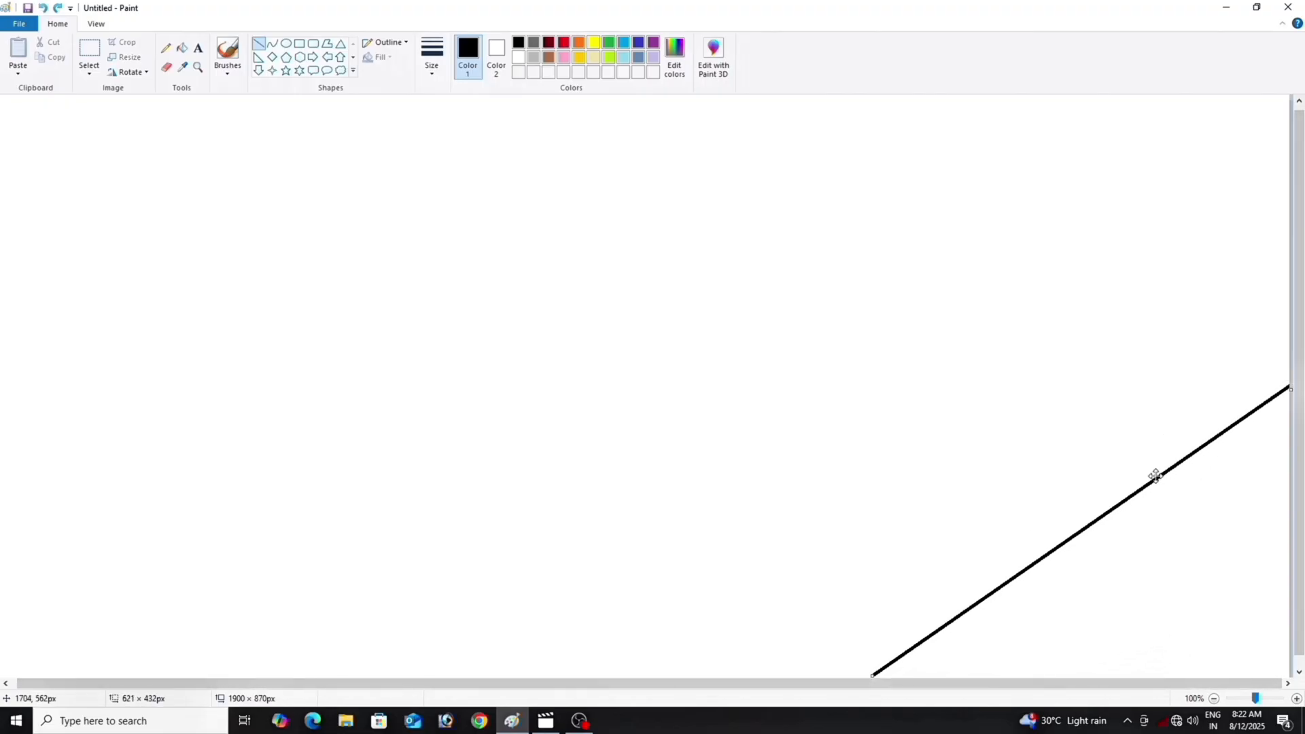
pyautogui.moveTo(1148, 474); pyautogui.dragTo(1160, 485)
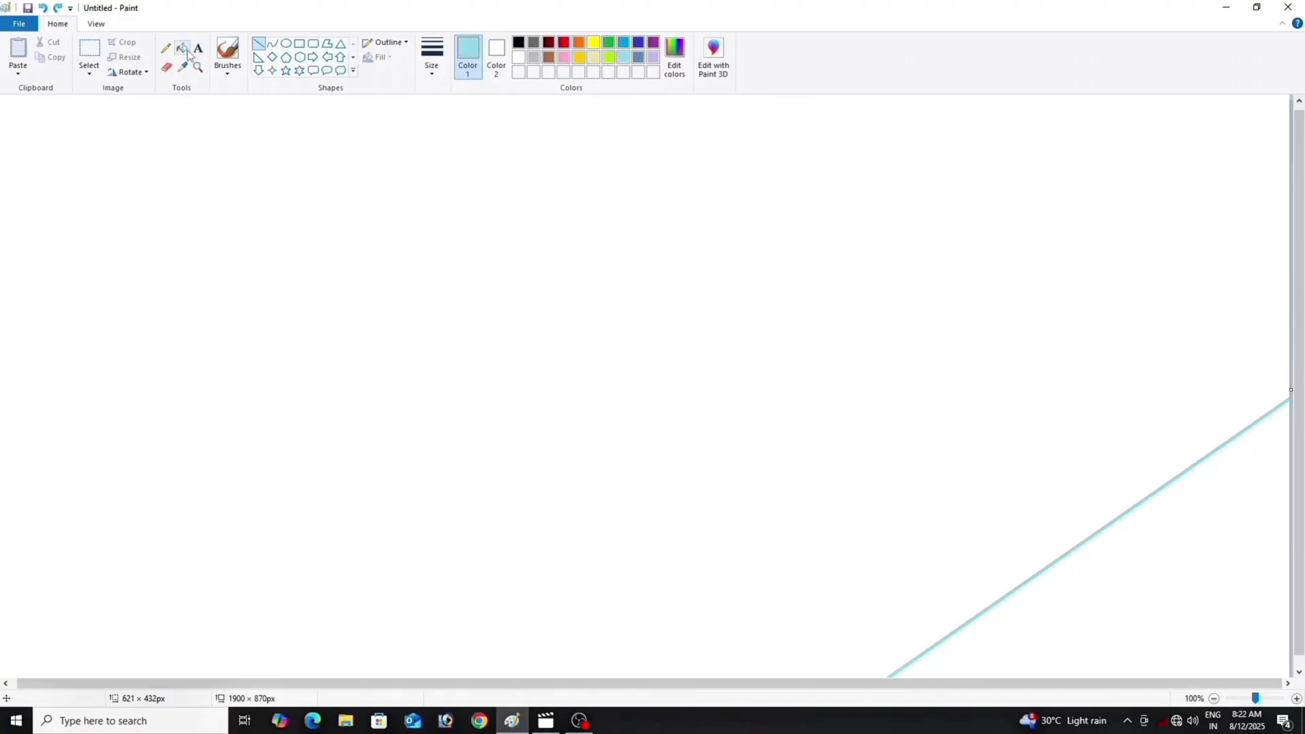
pyautogui.click(1155, 565)
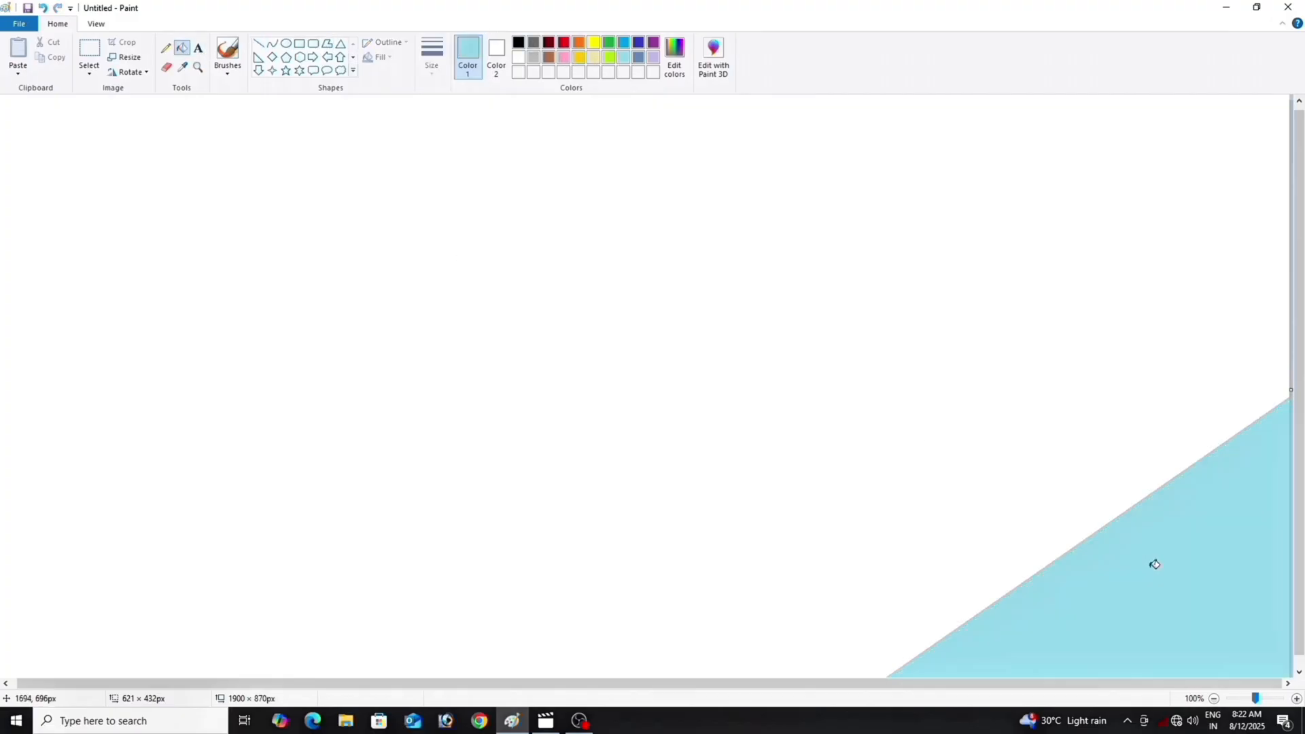
# Draw two parallel turquoise diagonal lines above the filled corner, extending each to the canvas edges
pyautogui.click(624, 43)
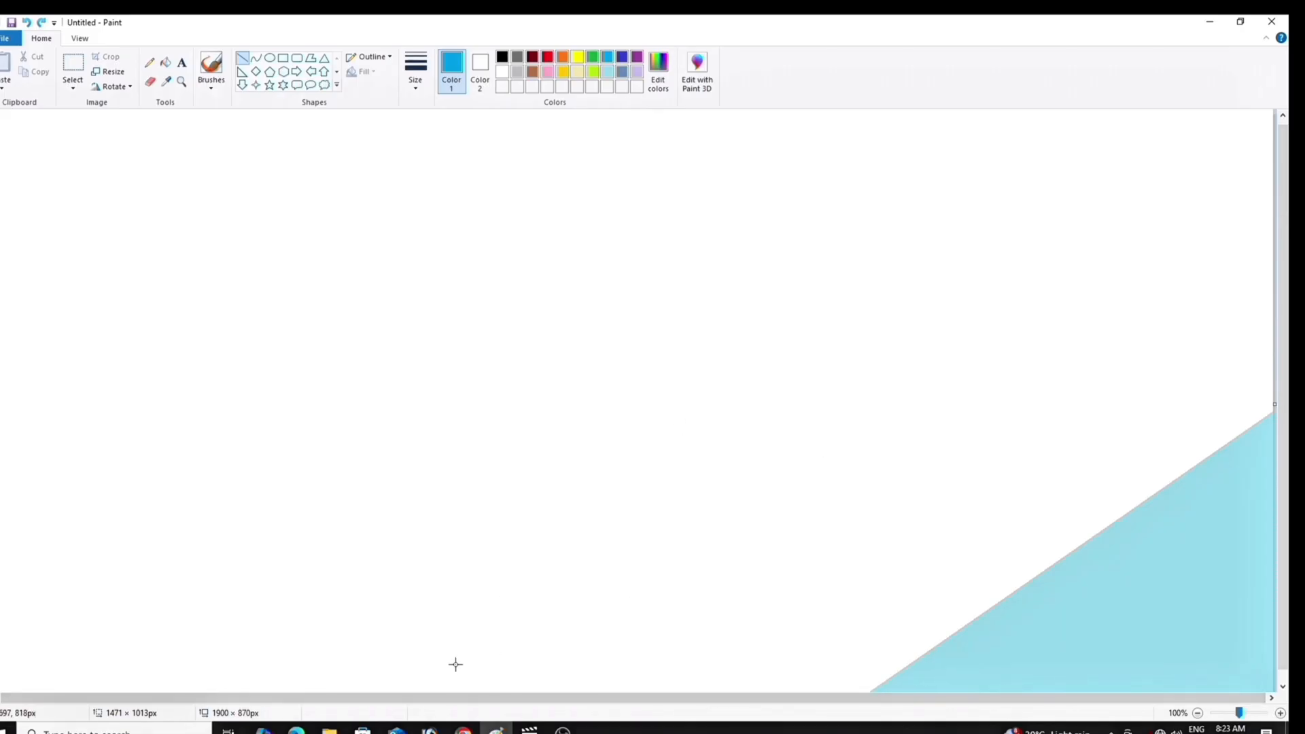
pyautogui.moveTo(452, 676); pyautogui.dragTo(1274, 155)
pyautogui.moveTo(934, 371); pyautogui.dragTo(959, 393)
pyautogui.scroll(-1, 530, 645)
pyautogui.moveTo(491, 677); pyautogui.dragTo(499, 692)
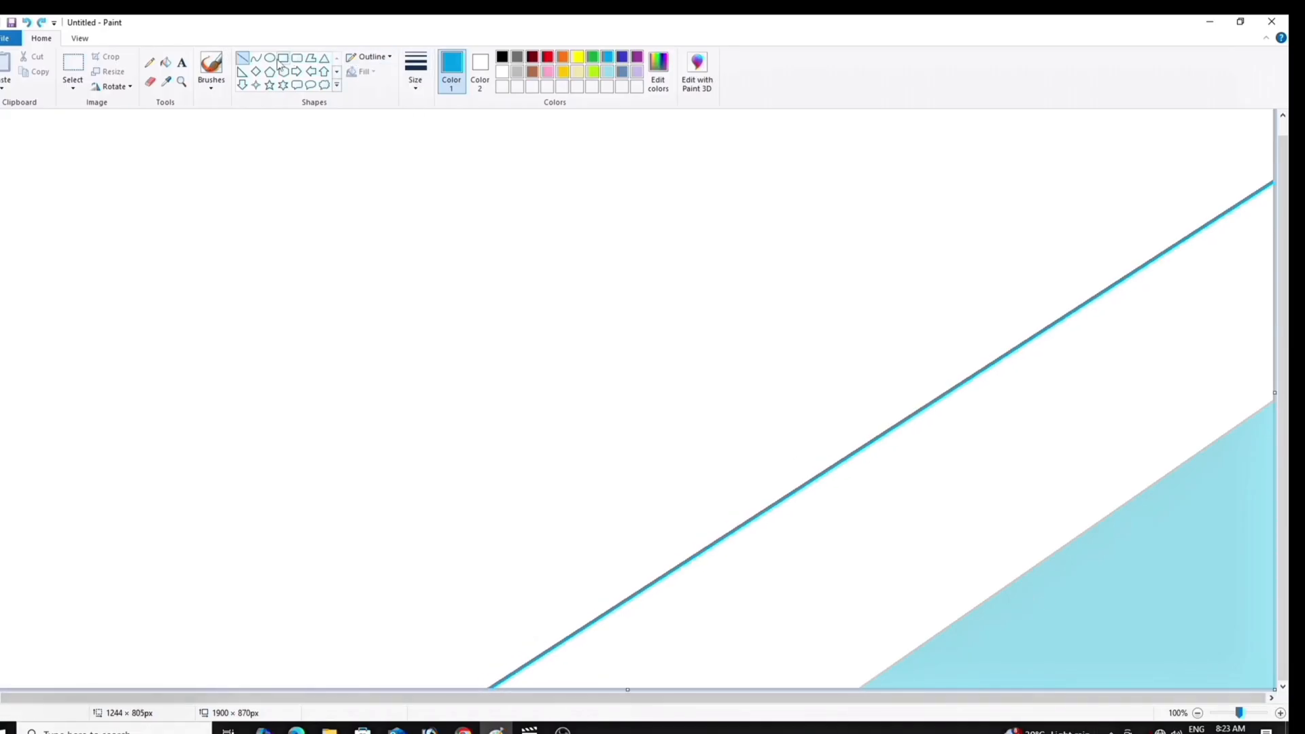
pyautogui.moveTo(240, 683)
pyautogui.mouseDown()
pyautogui.moveTo(853, 210)
pyautogui.moveTo(1132, 96)
pyautogui.mouseUp()
pyautogui.moveTo(290, 652); pyautogui.dragTo(271, 644)
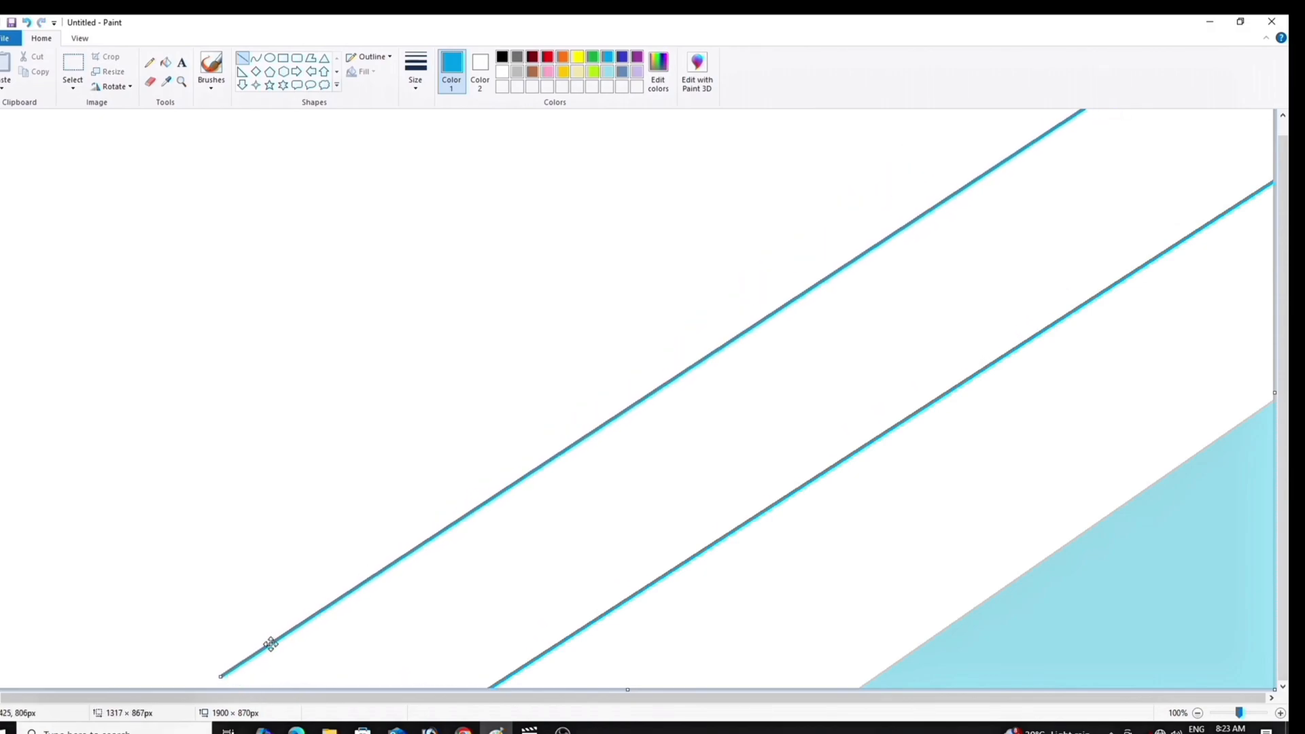
pyautogui.moveTo(208, 679); pyautogui.dragTo(163, 703)
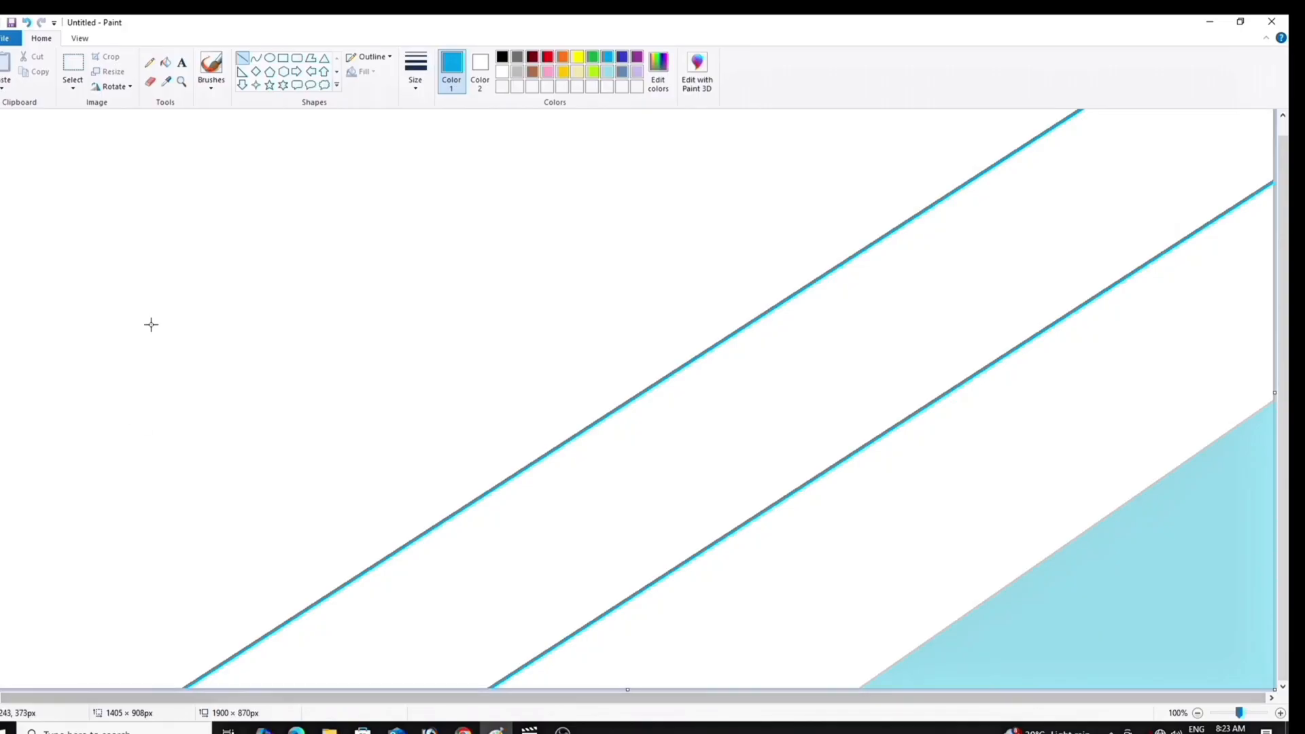
# Fill the band between the two diagonal lines with turquoise and the upper-left area with black
pyautogui.click(724, 418)
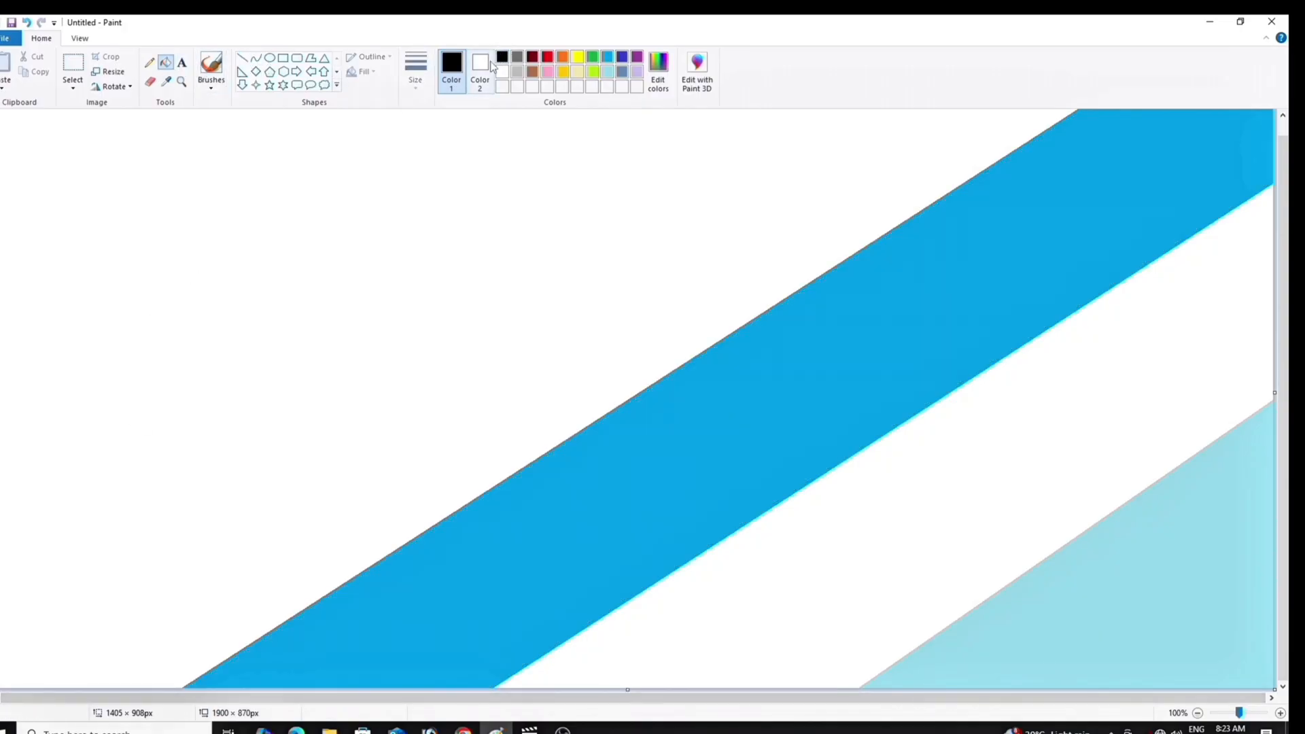
pyautogui.click(394, 225)
# Resize the striped image to a width of 1 pixel without changing its height, and resize it once more
pyautogui.click(112, 72)
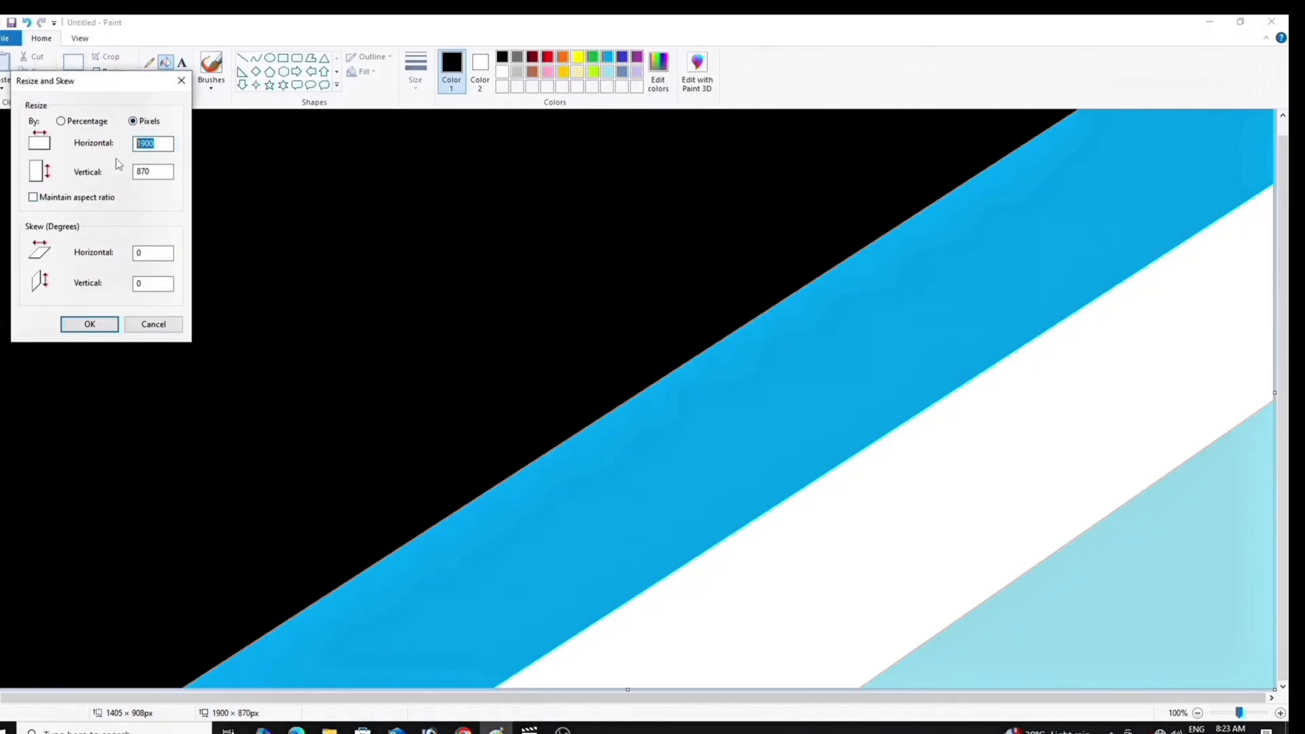
pyautogui.write('1')
pyautogui.press('Return')
pyautogui.click(113, 72)
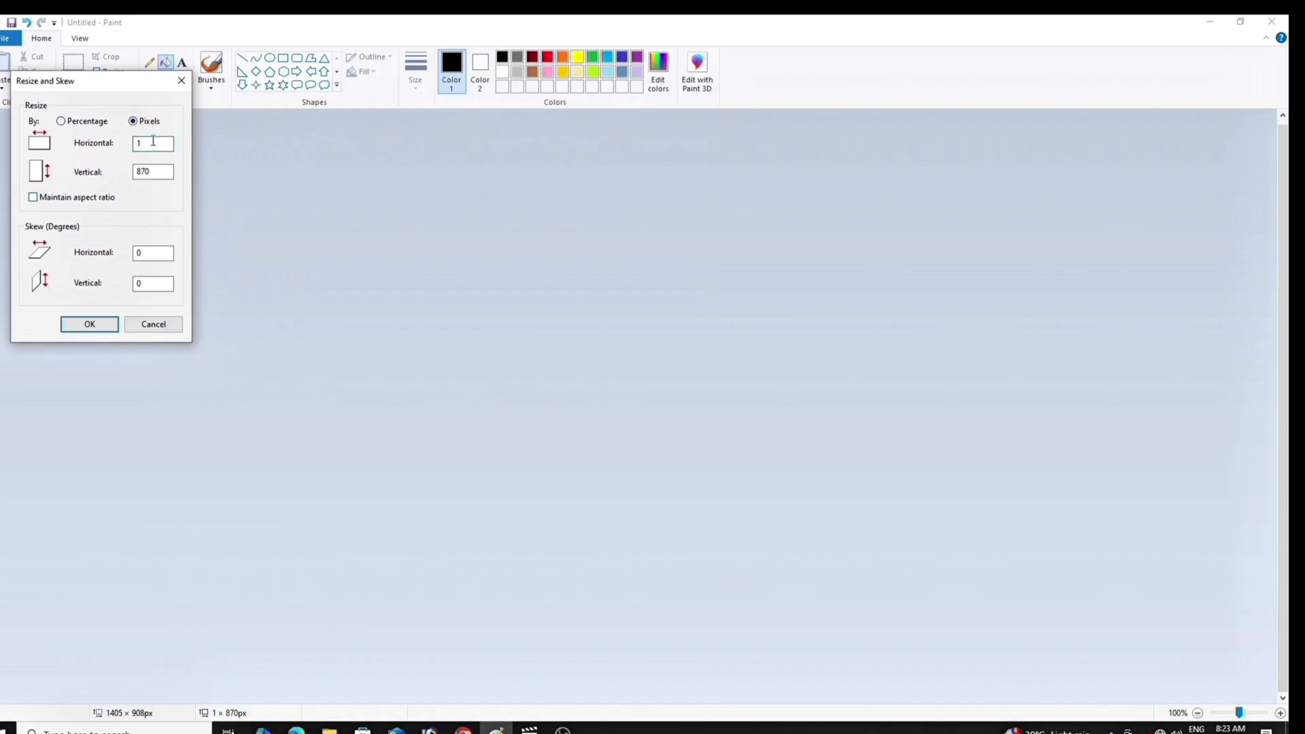
pyautogui.press('Return')
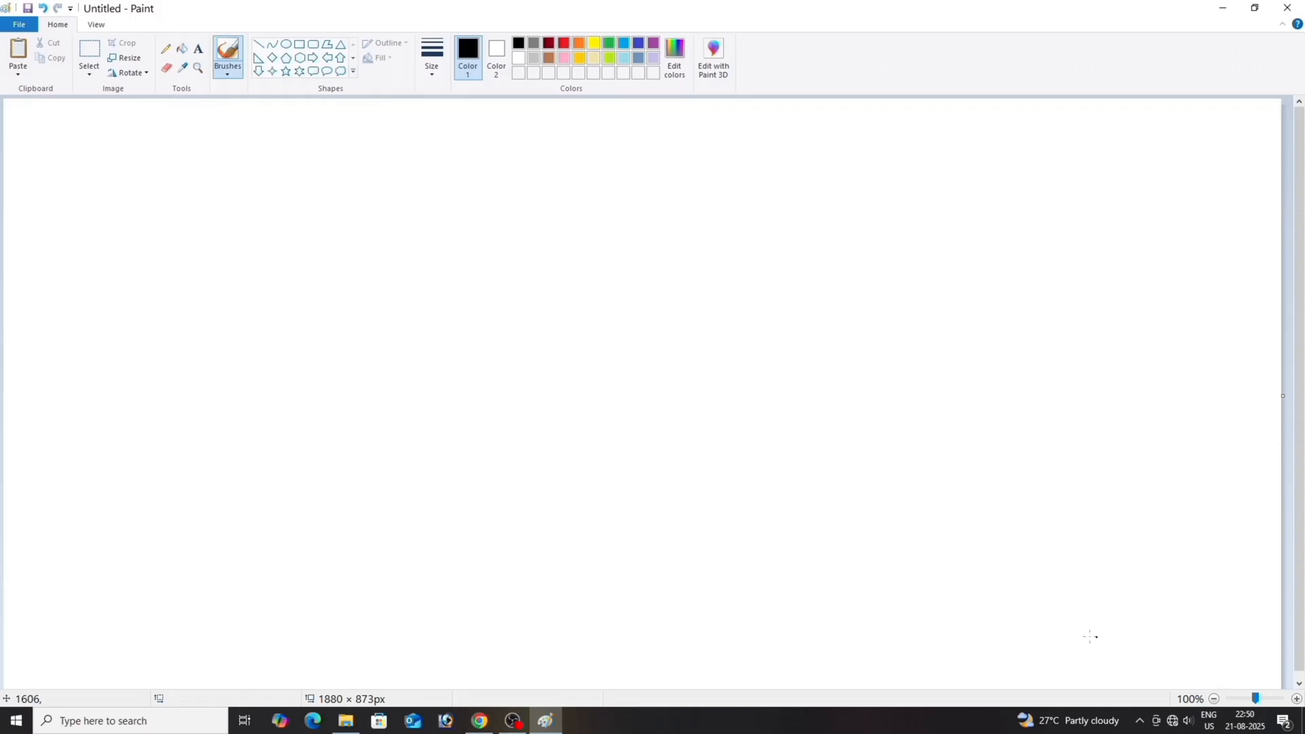
# Paint a thick black border along the blank canvas's upper, left and right edges with the Crayon brush
pyautogui.click(228, 76)
pyautogui.click(256, 121)
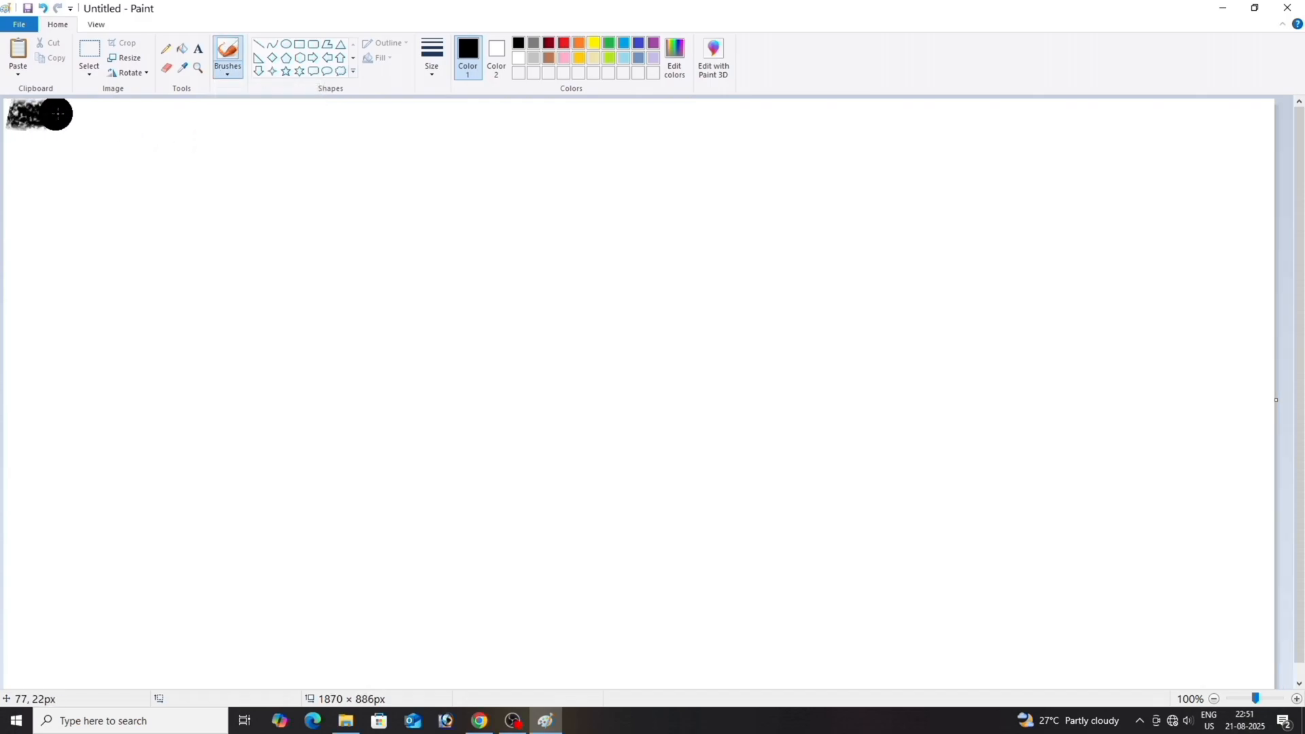
pyautogui.moveTo(57, 114)
pyautogui.mouseDown()
pyautogui.moveTo(1261, 112)
pyautogui.moveTo(1264, 146)
pyautogui.moveTo(155, 170)
pyautogui.mouseUp()
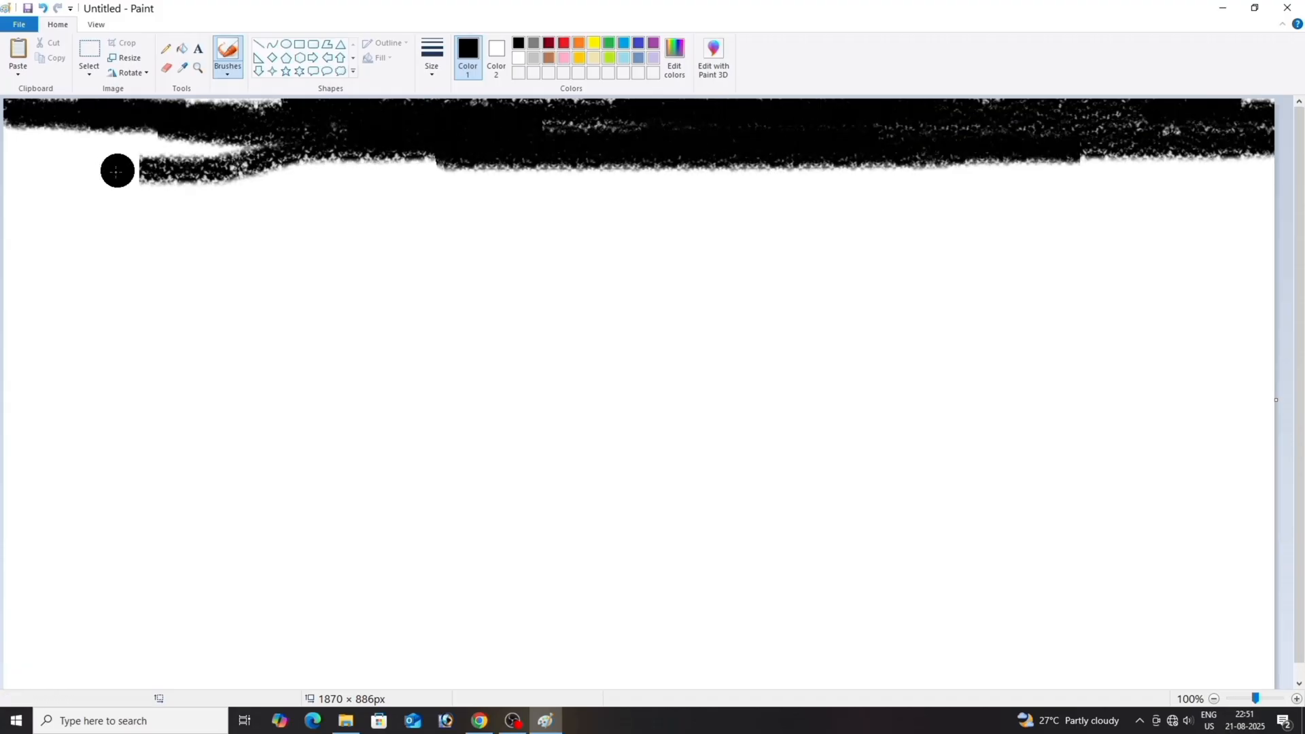
pyautogui.moveTo(51, 161)
pyautogui.mouseDown()
pyautogui.moveTo(203, 183)
pyautogui.moveTo(162, 170)
pyautogui.moveTo(153, 150)
pyautogui.moveTo(13, 236)
pyautogui.moveTo(14, 454)
pyautogui.moveTo(22, 249)
pyautogui.moveTo(57, 672)
pyautogui.moveTo(55, 618)
pyautogui.moveTo(37, 615)
pyautogui.moveTo(61, 190)
pyautogui.moveTo(223, 172)
pyautogui.moveTo(92, 230)
pyautogui.mouseUp()
pyautogui.moveTo(986, 148)
pyautogui.mouseDown()
pyautogui.moveTo(1229, 678)
pyautogui.moveTo(1147, 603)
pyautogui.moveTo(944, 170)
pyautogui.moveTo(1173, 231)
pyautogui.moveTo(1173, 678)
pyautogui.moveTo(1234, 343)
pyautogui.moveTo(1238, 642)
pyautogui.moveTo(1187, 690)
pyautogui.moveTo(1251, 333)
pyautogui.moveTo(1181, 183)
pyautogui.mouseUp()
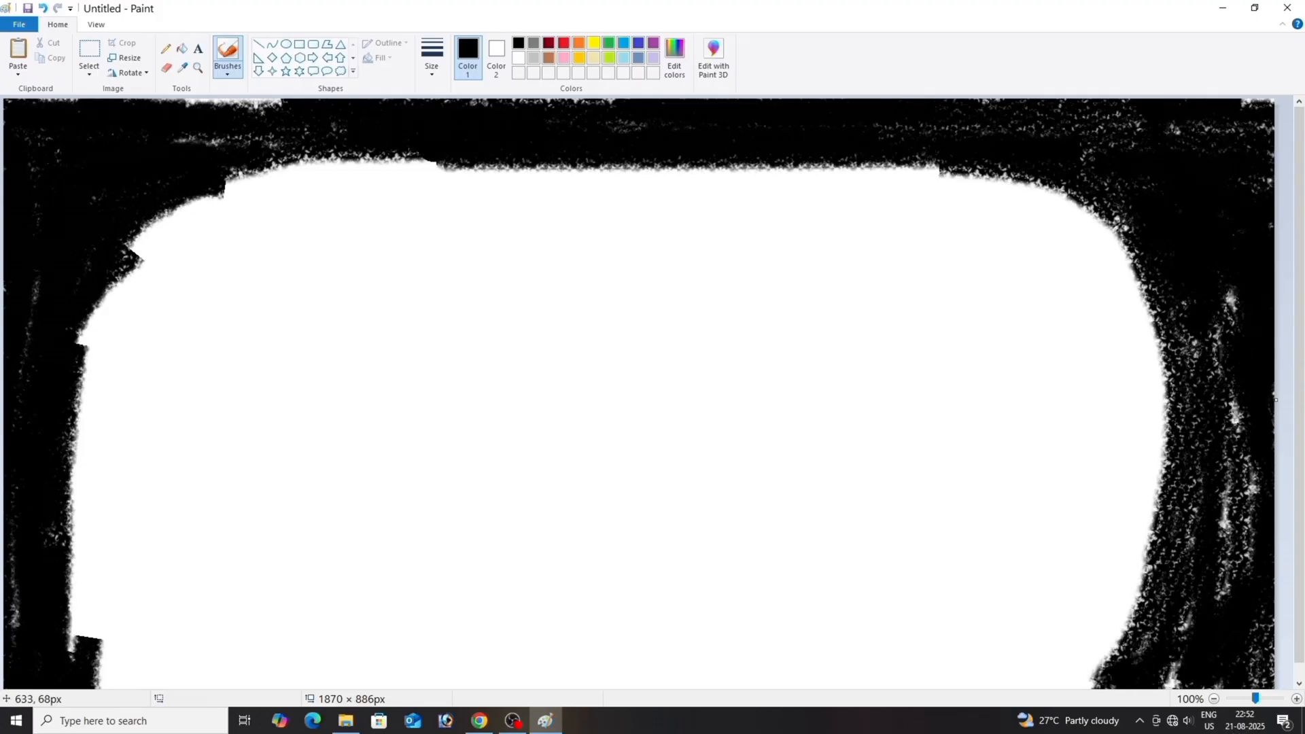
pyautogui.moveTo(434, 146)
pyautogui.mouseDown()
pyautogui.moveTo(240, 202)
pyautogui.moveTo(26, 358)
pyautogui.moveTo(152, 206)
pyautogui.mouseUp()
pyautogui.moveTo(58, 457)
pyautogui.mouseDown()
pyautogui.moveTo(82, 417)
pyautogui.moveTo(90, 696)
pyautogui.mouseUp()
pyautogui.moveTo(1199, 227); pyautogui.dragTo(1232, 581)
pyautogui.moveTo(161, 219)
pyautogui.mouseDown()
pyautogui.moveTo(134, 605)
pyautogui.moveTo(183, 683)
pyautogui.mouseUp()
pyautogui.moveTo(381, 175); pyautogui.dragTo(1064, 182)
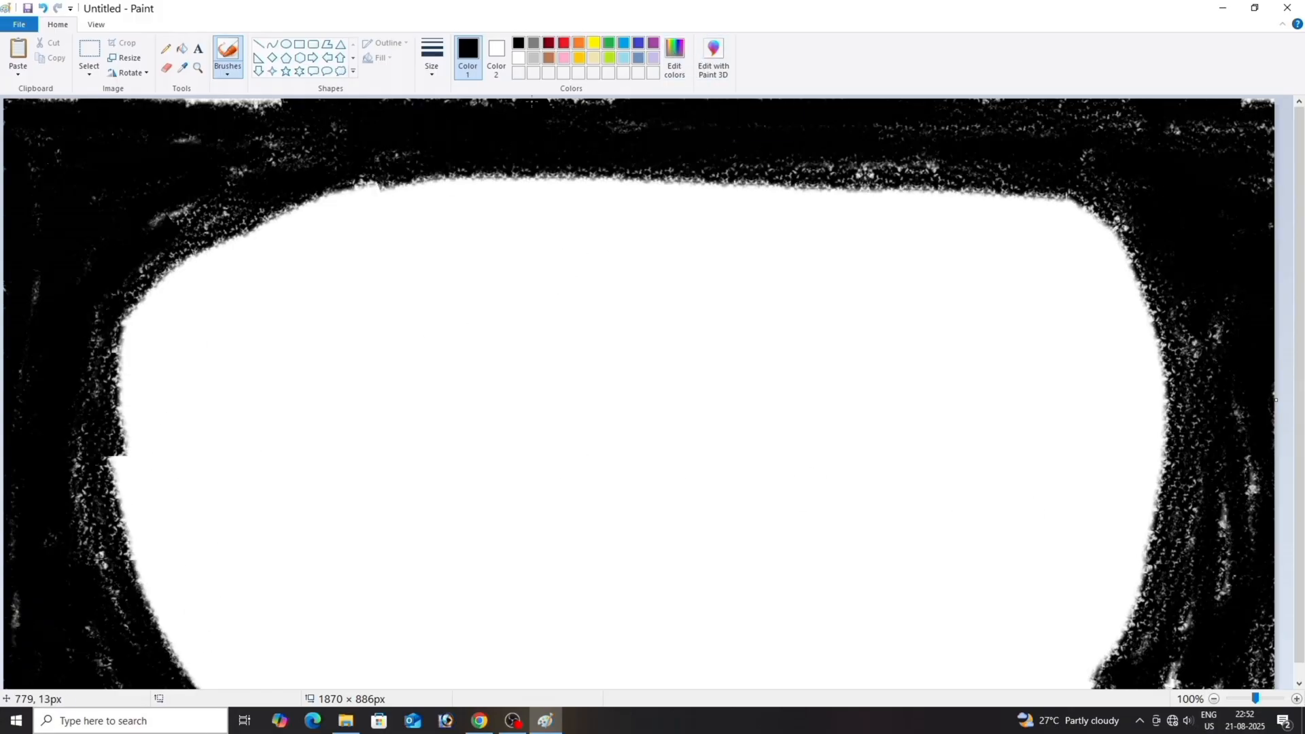
# Set the brush colour to RGB 26, 26, 26 and paint a wide band along the inside of the black border
pyautogui.click(674, 55)
pyautogui.click(527, 452)
pyautogui.moveTo(291, 196)
pyautogui.mouseDown()
pyautogui.moveTo(234, 197)
pyautogui.moveTo(312, 182)
pyautogui.moveTo(244, 221)
pyautogui.moveTo(94, 450)
pyautogui.moveTo(91, 409)
pyautogui.moveTo(174, 226)
pyautogui.moveTo(106, 448)
pyautogui.moveTo(105, 397)
pyautogui.moveTo(183, 680)
pyautogui.mouseUp()
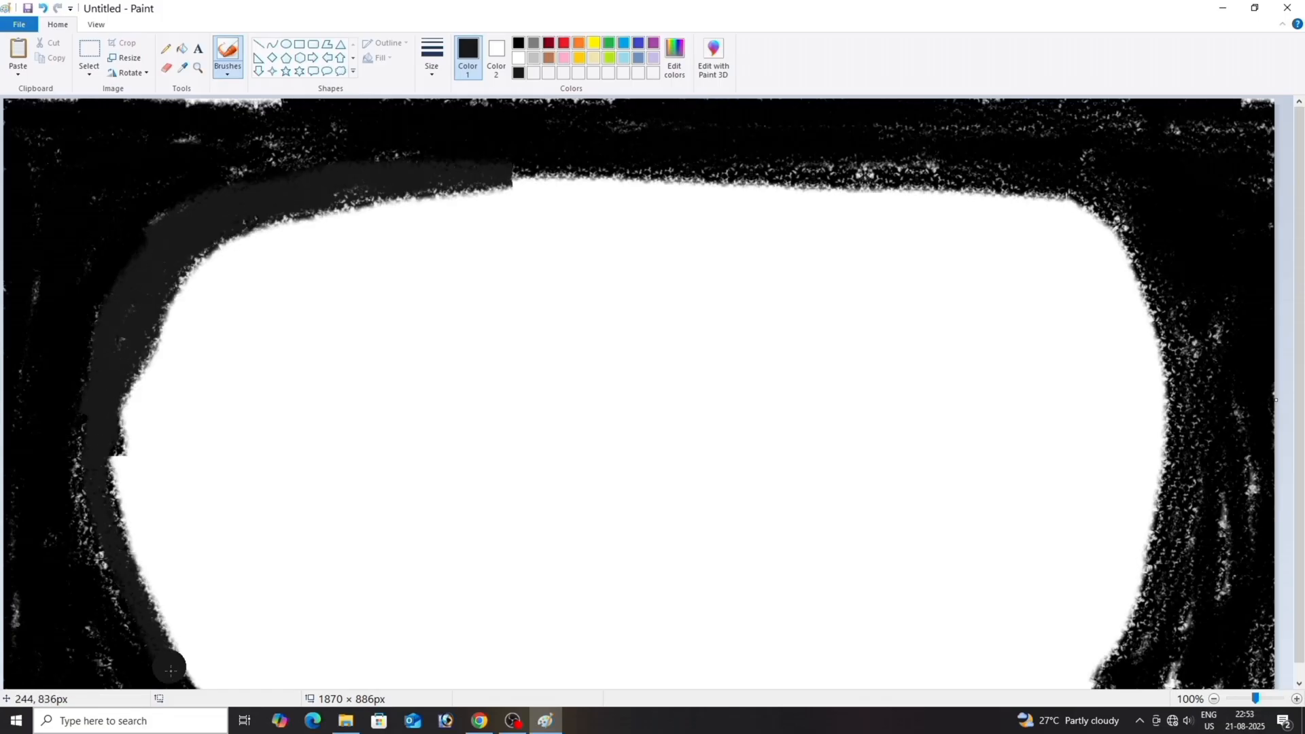
pyautogui.moveTo(140, 487); pyautogui.dragTo(204, 683)
pyautogui.moveTo(308, 189)
pyautogui.mouseDown()
pyautogui.moveTo(930, 193)
pyautogui.moveTo(626, 222)
pyautogui.moveTo(557, 209)
pyautogui.moveTo(136, 510)
pyautogui.mouseUp()
pyautogui.moveTo(945, 229)
pyautogui.mouseDown()
pyautogui.moveTo(1146, 431)
pyautogui.moveTo(1034, 683)
pyautogui.mouseUp()
pyautogui.moveTo(959, 199)
pyautogui.mouseDown()
pyautogui.moveTo(1072, 208)
pyautogui.moveTo(1148, 293)
pyautogui.mouseUp()
pyautogui.moveTo(823, 170); pyautogui.dragTo(1139, 310)
pyautogui.moveTo(1055, 239); pyautogui.dragTo(1186, 519)
pyautogui.moveTo(1156, 435)
pyautogui.mouseDown()
pyautogui.moveTo(1105, 663)
pyautogui.moveTo(1140, 612)
pyautogui.moveTo(1027, 680)
pyautogui.mouseUp()
pyautogui.moveTo(928, 240)
pyautogui.mouseDown()
pyautogui.moveTo(1081, 625)
pyautogui.moveTo(1026, 262)
pyautogui.moveTo(752, 233)
pyautogui.moveTo(551, 233)
pyautogui.moveTo(129, 457)
pyautogui.moveTo(187, 679)
pyautogui.mouseUp()
# Choose a slightly lighter dark grey and paint an arched band inside the RGB 26 band
pyautogui.click(675, 58)
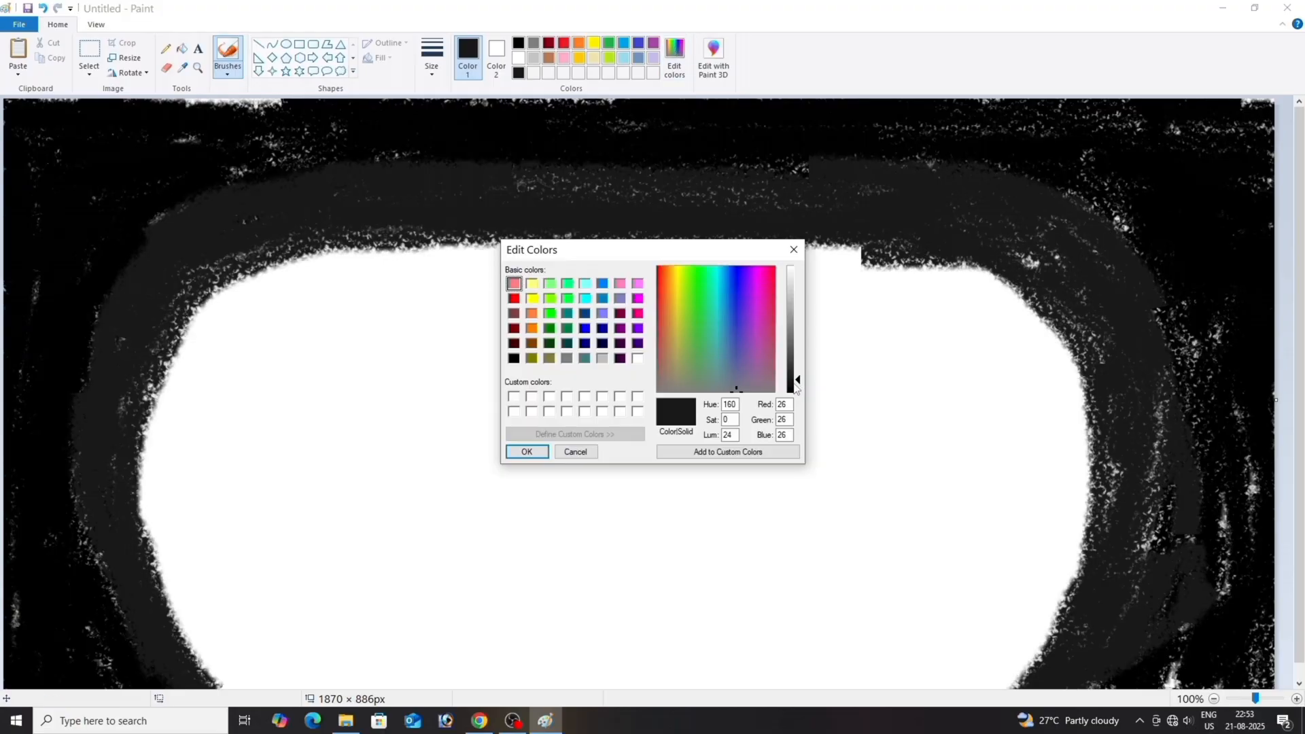
pyautogui.click(526, 452)
pyautogui.moveTo(272, 272)
pyautogui.mouseDown()
pyautogui.moveTo(151, 480)
pyautogui.moveTo(224, 647)
pyautogui.moveTo(364, 276)
pyautogui.moveTo(1060, 491)
pyautogui.moveTo(965, 681)
pyautogui.moveTo(175, 573)
pyautogui.moveTo(116, 545)
pyautogui.mouseUp()
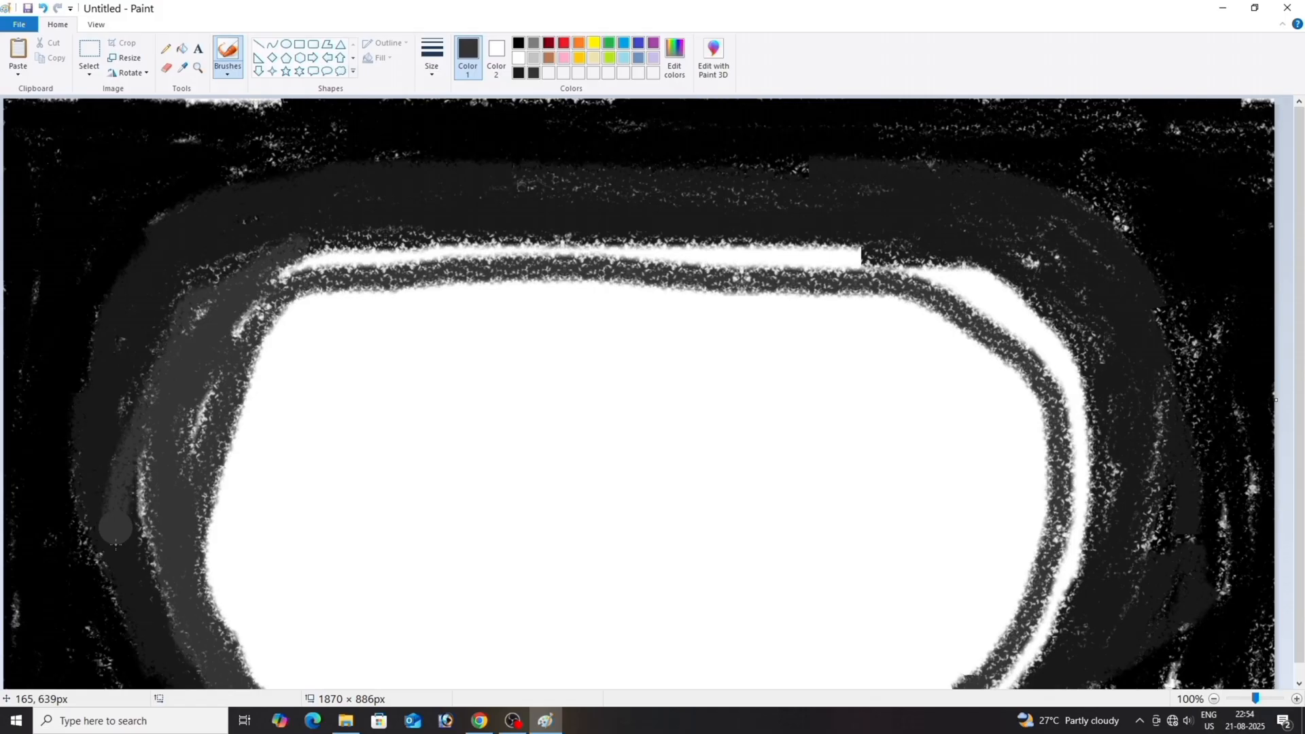
pyautogui.moveTo(288, 277)
pyautogui.mouseDown()
pyautogui.moveTo(451, 251)
pyautogui.moveTo(855, 264)
pyautogui.moveTo(1034, 338)
pyautogui.moveTo(1052, 576)
pyautogui.moveTo(1027, 665)
pyautogui.moveTo(677, 261)
pyautogui.mouseUp()
# Set the brush colour to RGB 93, 93, 93 and paint the next grey band around the white area
pyautogui.click(674, 58)
pyautogui.moveTo(798, 363); pyautogui.dragTo(797, 344)
pyautogui.click(526, 452)
pyautogui.moveTo(314, 291)
pyautogui.mouseDown()
pyautogui.moveTo(259, 359)
pyautogui.moveTo(233, 559)
pyautogui.moveTo(743, 291)
pyautogui.moveTo(982, 632)
pyautogui.moveTo(1026, 516)
pyautogui.moveTo(454, 326)
pyautogui.moveTo(259, 600)
pyautogui.moveTo(280, 706)
pyautogui.mouseUp()
pyautogui.moveTo(280, 719)
pyautogui.mouseDown()
pyautogui.moveTo(260, 633)
pyautogui.moveTo(269, 649)
pyautogui.mouseUp()
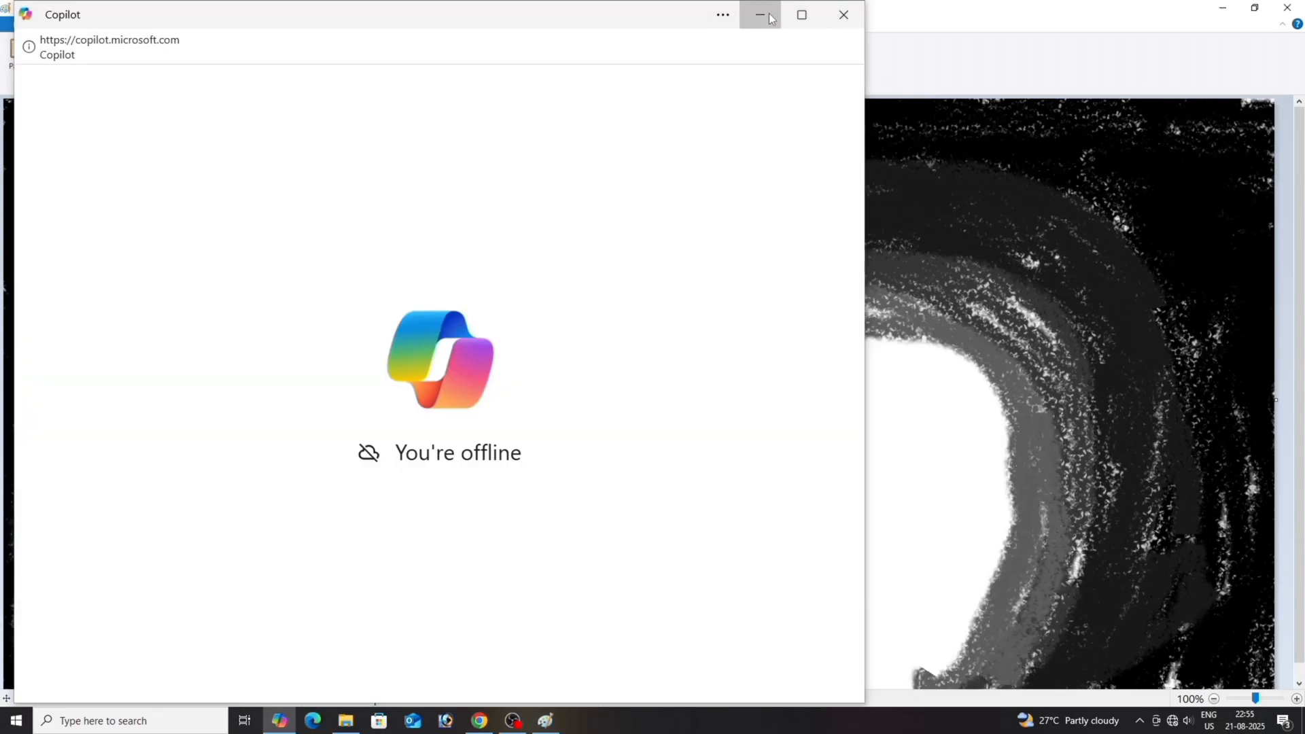
pyautogui.click(763, 12)
pyautogui.click(854, 581)
pyautogui.click(1227, 675)
pyautogui.moveTo(329, 318); pyautogui.dragTo(463, 287)
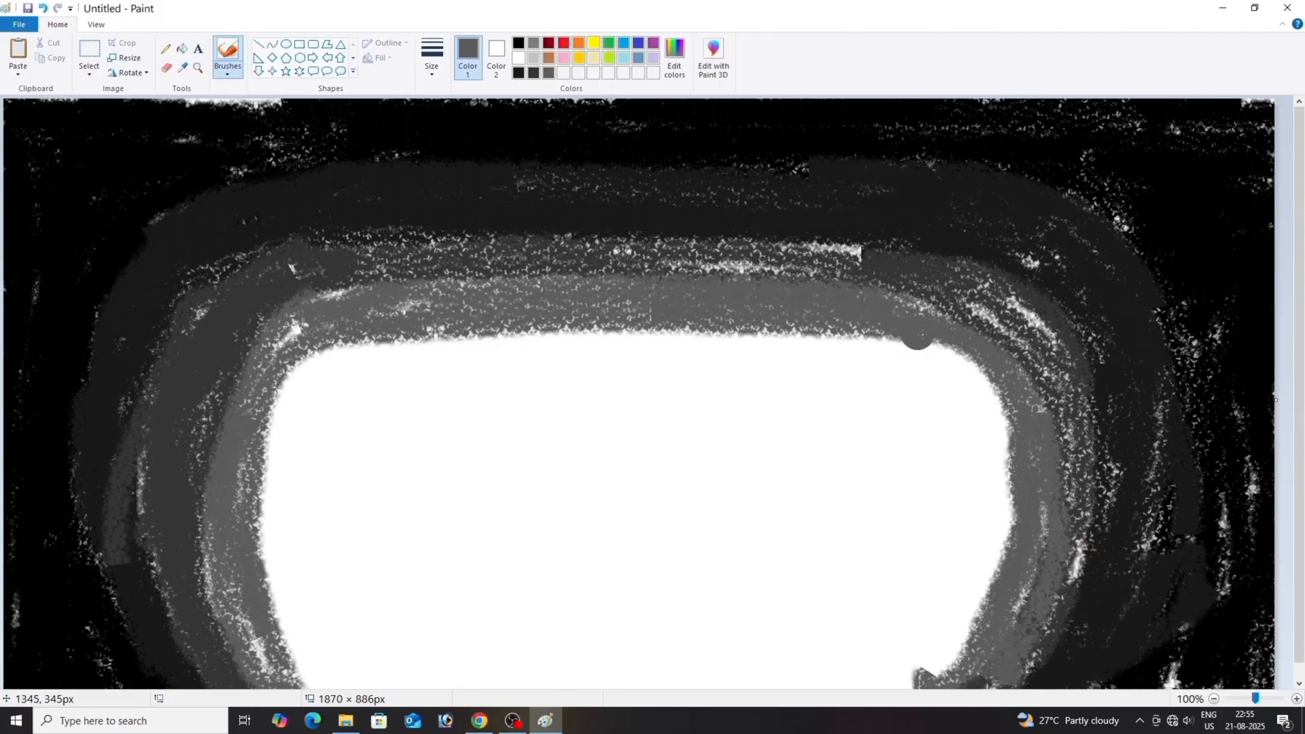
pyautogui.moveTo(922, 334)
pyautogui.mouseDown()
pyautogui.moveTo(1006, 486)
pyautogui.moveTo(943, 693)
pyautogui.mouseUp()
pyautogui.click(674, 58)
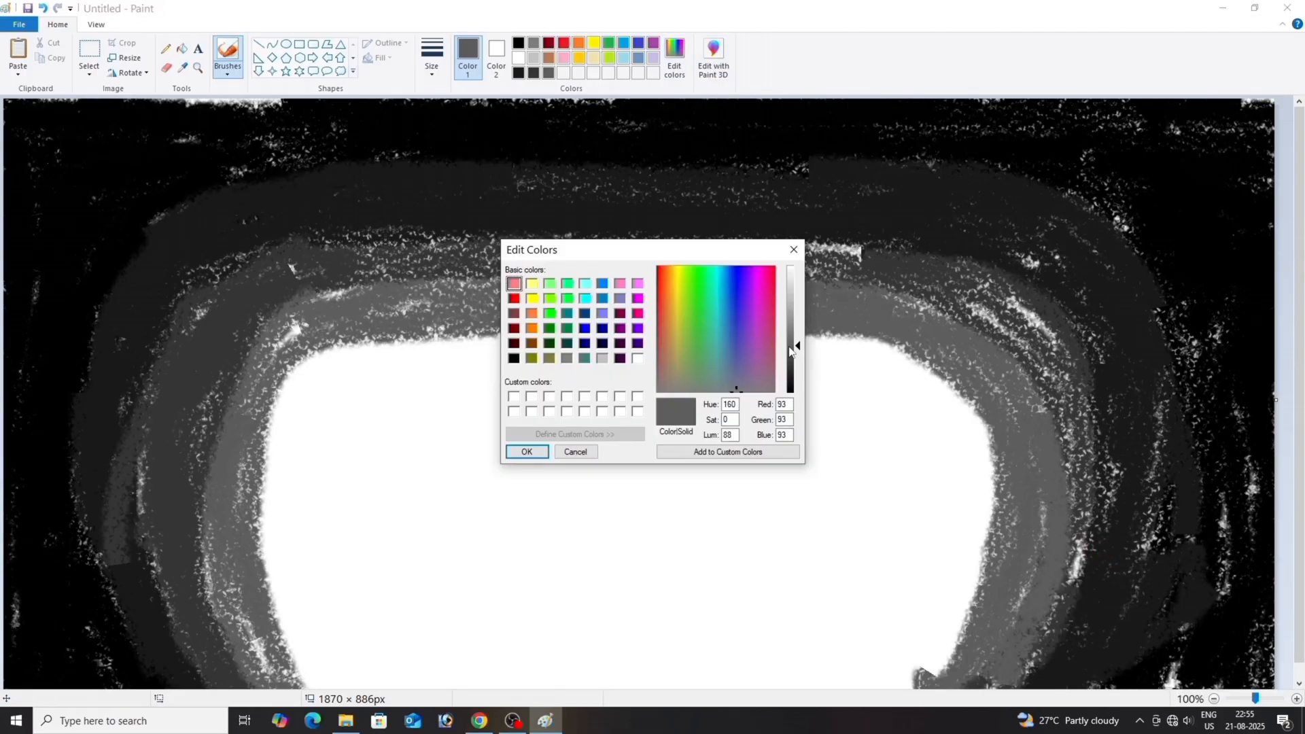
pyautogui.click(797, 339)
pyautogui.click(531, 452)
pyautogui.moveTo(416, 348)
pyautogui.mouseDown()
pyautogui.moveTo(282, 582)
pyautogui.moveTo(297, 686)
pyautogui.mouseUp()
pyautogui.hotkey('ctrl', 'z')
# Choose a grey slightly lighter than RGB 93 and paint a band with it along the white area's edge
pyautogui.click(674, 58)
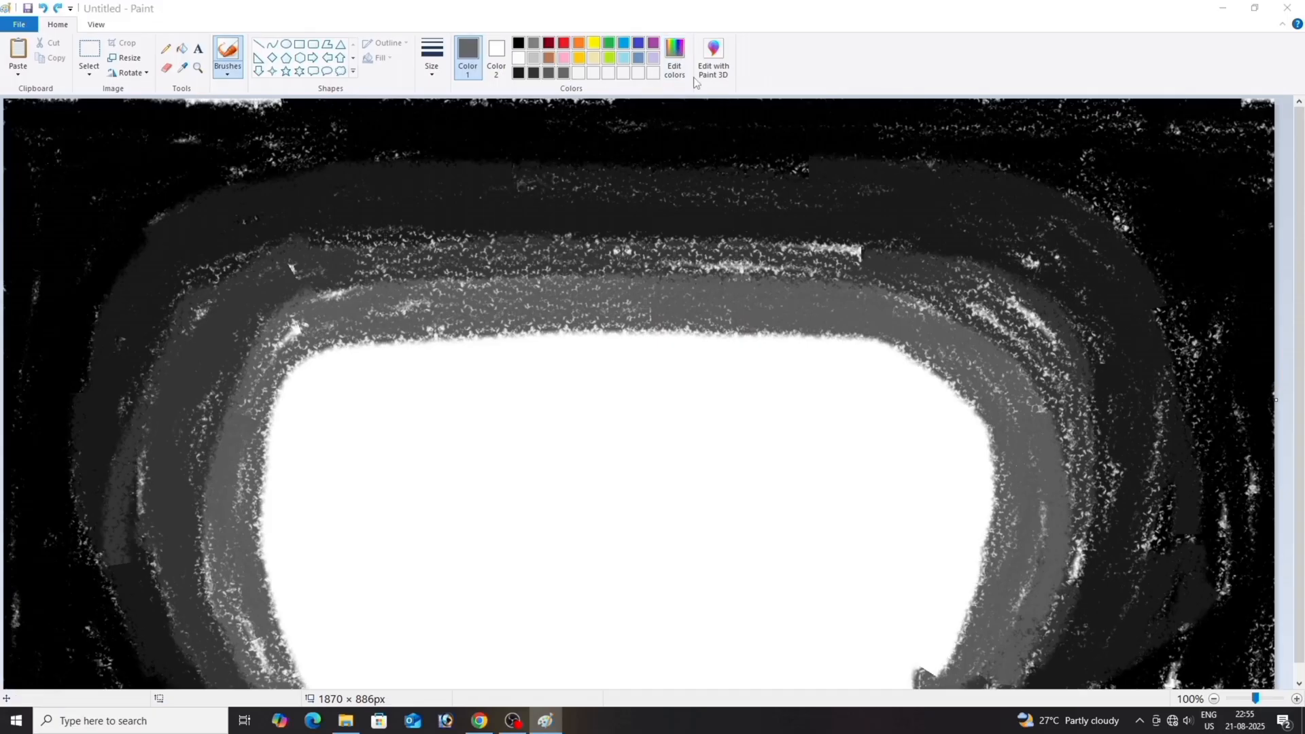
pyautogui.click(797, 335)
pyautogui.click(528, 452)
pyautogui.moveTo(375, 342)
pyautogui.mouseDown()
pyautogui.moveTo(299, 387)
pyautogui.moveTo(284, 419)
pyautogui.moveTo(319, 381)
pyautogui.moveTo(846, 337)
pyautogui.moveTo(921, 521)
pyautogui.moveTo(955, 680)
pyautogui.moveTo(425, 357)
pyautogui.mouseUp()
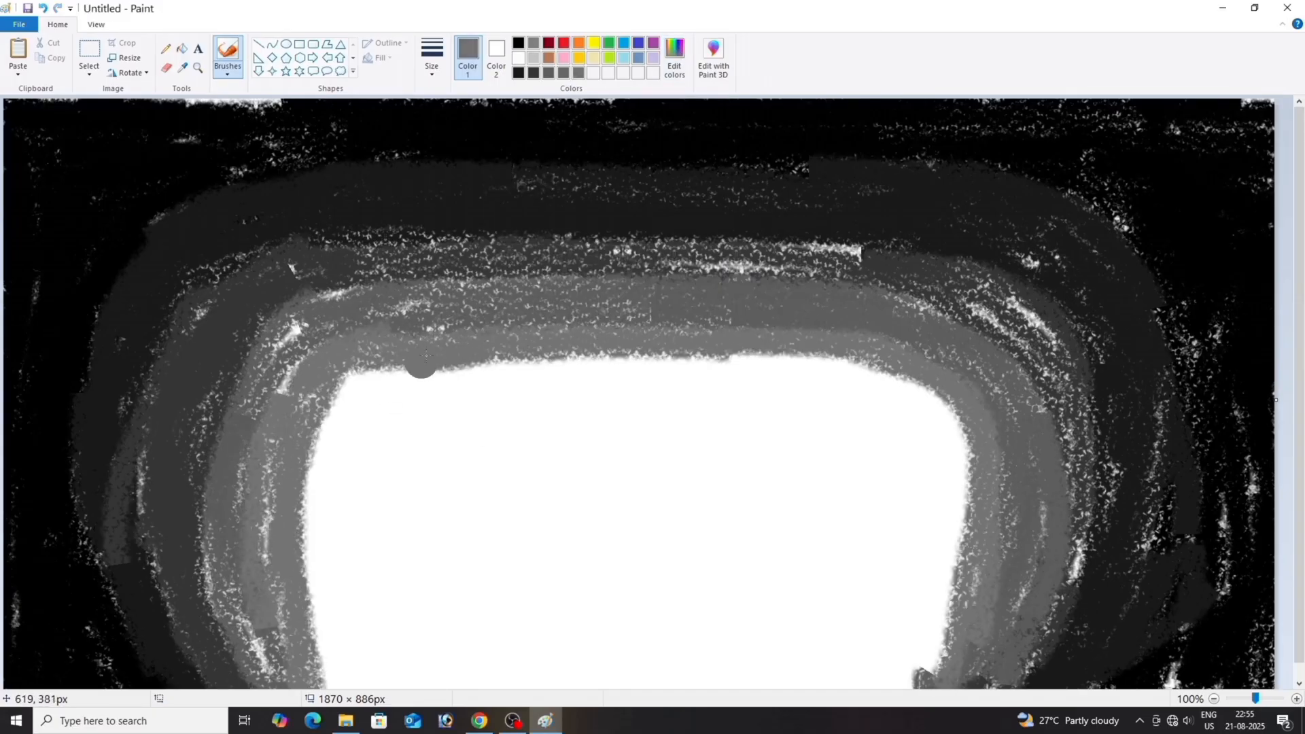
# Lighten the brush colour to a medium grey and paint a wide arched band over the white area's sides and upper edge
pyautogui.click(682, 51)
pyautogui.click(801, 332)
pyautogui.click(529, 452)
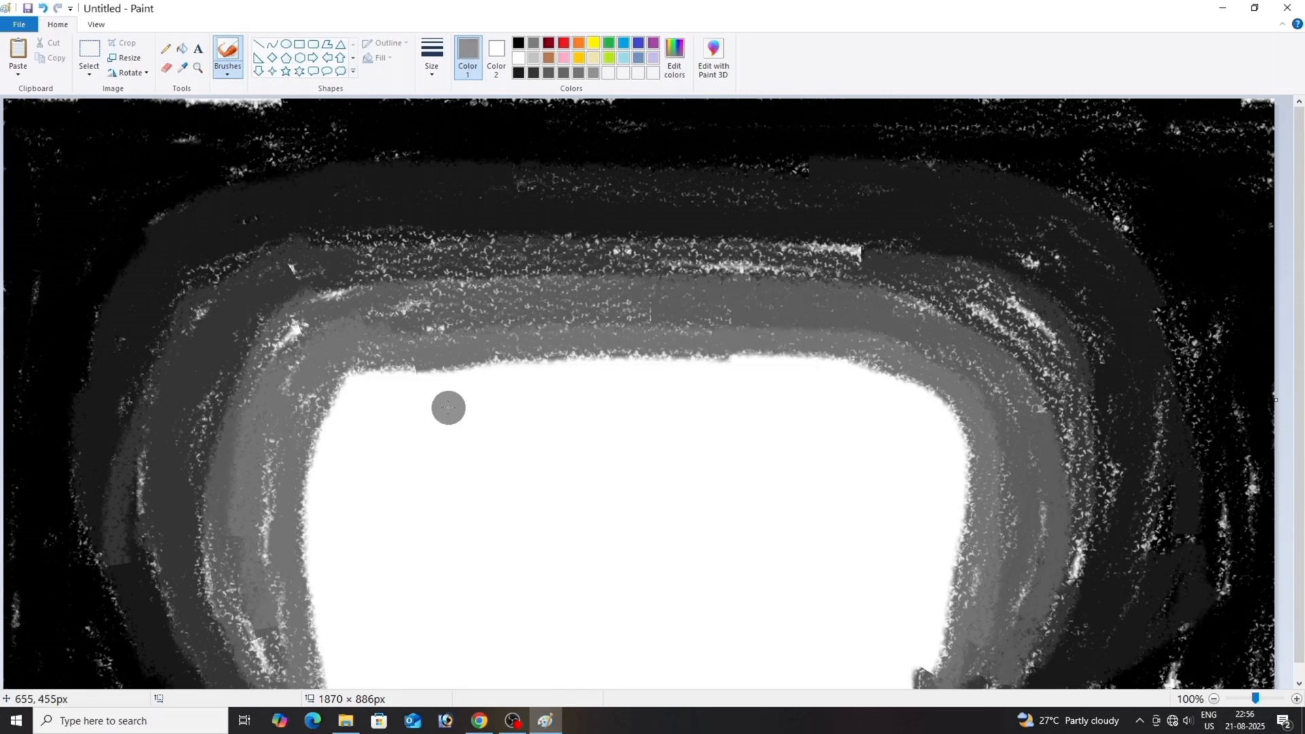
pyautogui.moveTo(446, 405)
pyautogui.mouseDown()
pyautogui.moveTo(355, 445)
pyautogui.moveTo(345, 681)
pyautogui.moveTo(350, 397)
pyautogui.moveTo(310, 586)
pyautogui.mouseUp()
pyautogui.moveTo(358, 373)
pyautogui.mouseDown()
pyautogui.moveTo(720, 365)
pyautogui.moveTo(961, 521)
pyautogui.moveTo(919, 679)
pyautogui.moveTo(916, 442)
pyautogui.moveTo(947, 437)
pyautogui.mouseUp()
pyautogui.moveTo(785, 386); pyautogui.dragTo(365, 601)
pyautogui.moveTo(897, 435)
pyautogui.mouseDown()
pyautogui.moveTo(868, 405)
pyautogui.moveTo(813, 396)
pyautogui.moveTo(891, 568)
pyautogui.mouseUp()
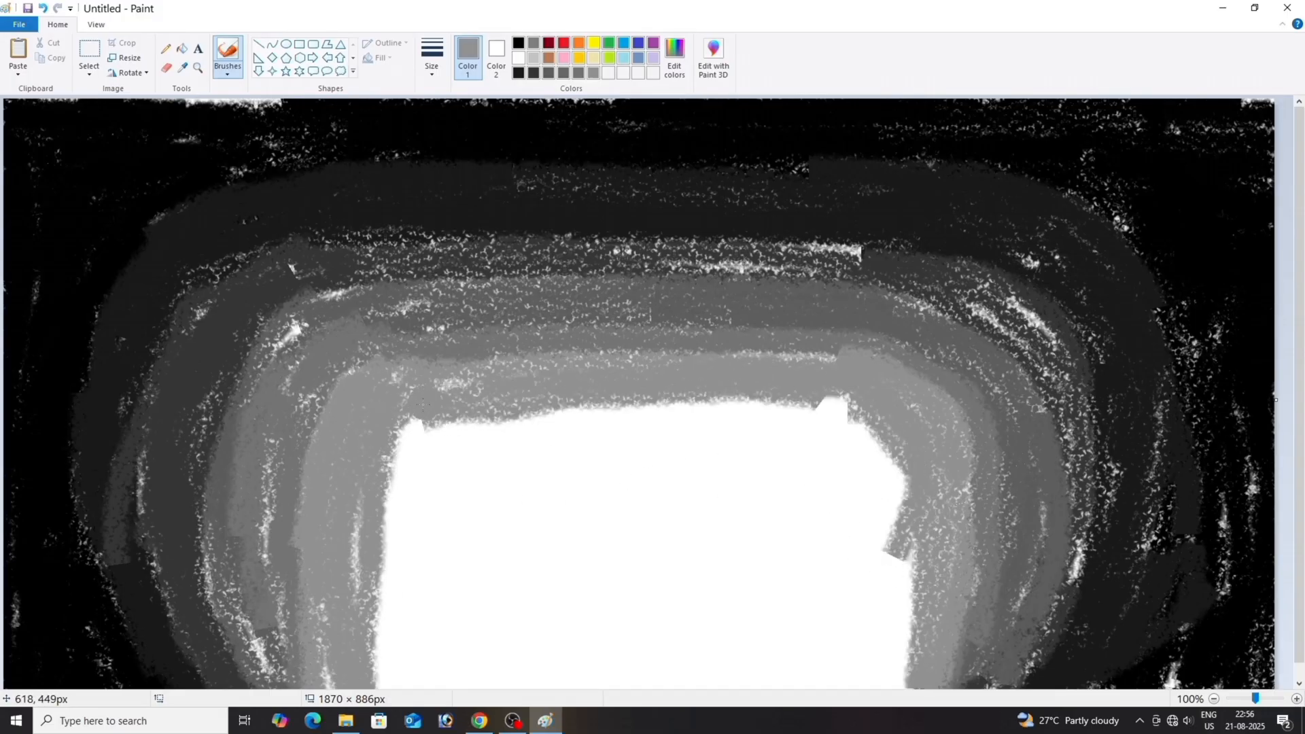
# Choose a light grey and paint a rounded band just inside the medium grey arch
pyautogui.click(676, 67)
pyautogui.moveTo(797, 316); pyautogui.dragTo(797, 304)
pyautogui.click(527, 451)
pyautogui.moveTo(467, 417)
pyautogui.mouseDown()
pyautogui.moveTo(379, 677)
pyautogui.moveTo(395, 638)
pyautogui.moveTo(855, 448)
pyautogui.moveTo(839, 384)
pyautogui.moveTo(641, 422)
pyautogui.mouseUp()
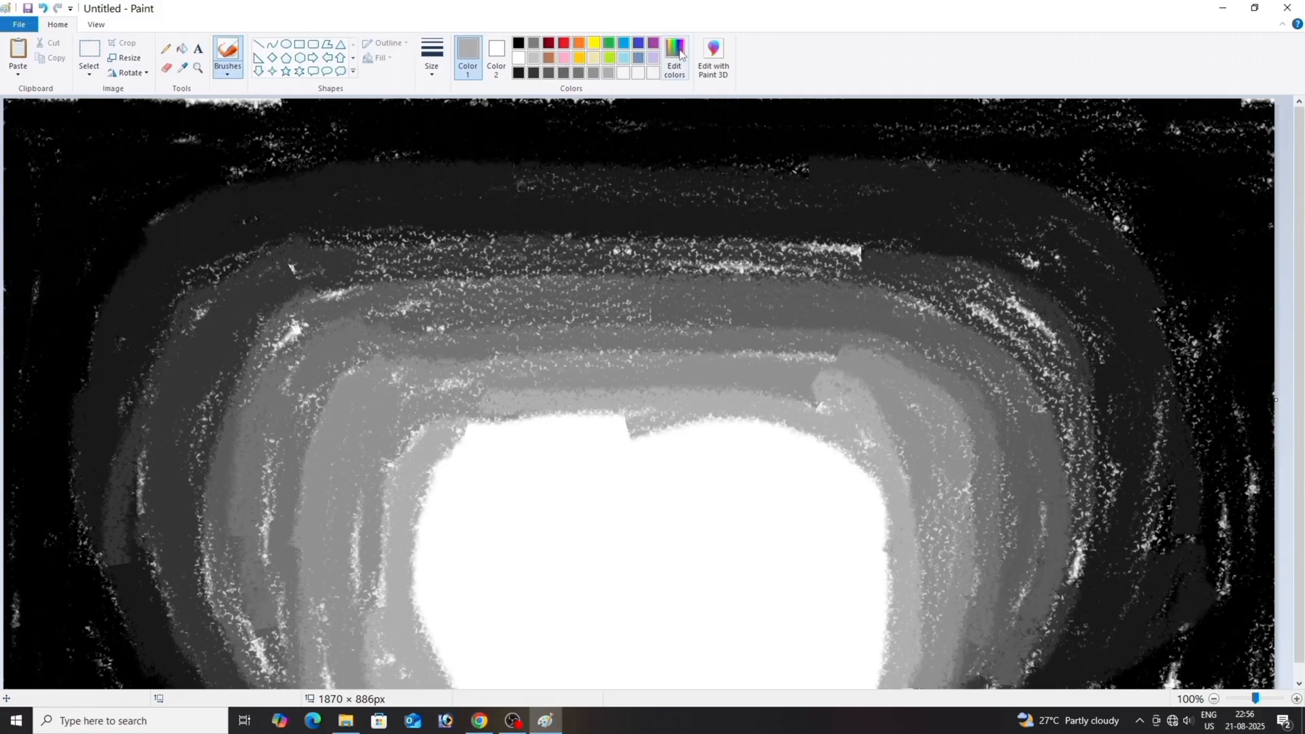
# Lighten the grey brush colour further and paint another band that narrows the white centre
pyautogui.click(674, 57)
pyautogui.moveTo(797, 305); pyautogui.dragTo(797, 290)
pyautogui.click(526, 452)
pyautogui.moveTo(523, 411); pyautogui.dragTo(424, 521)
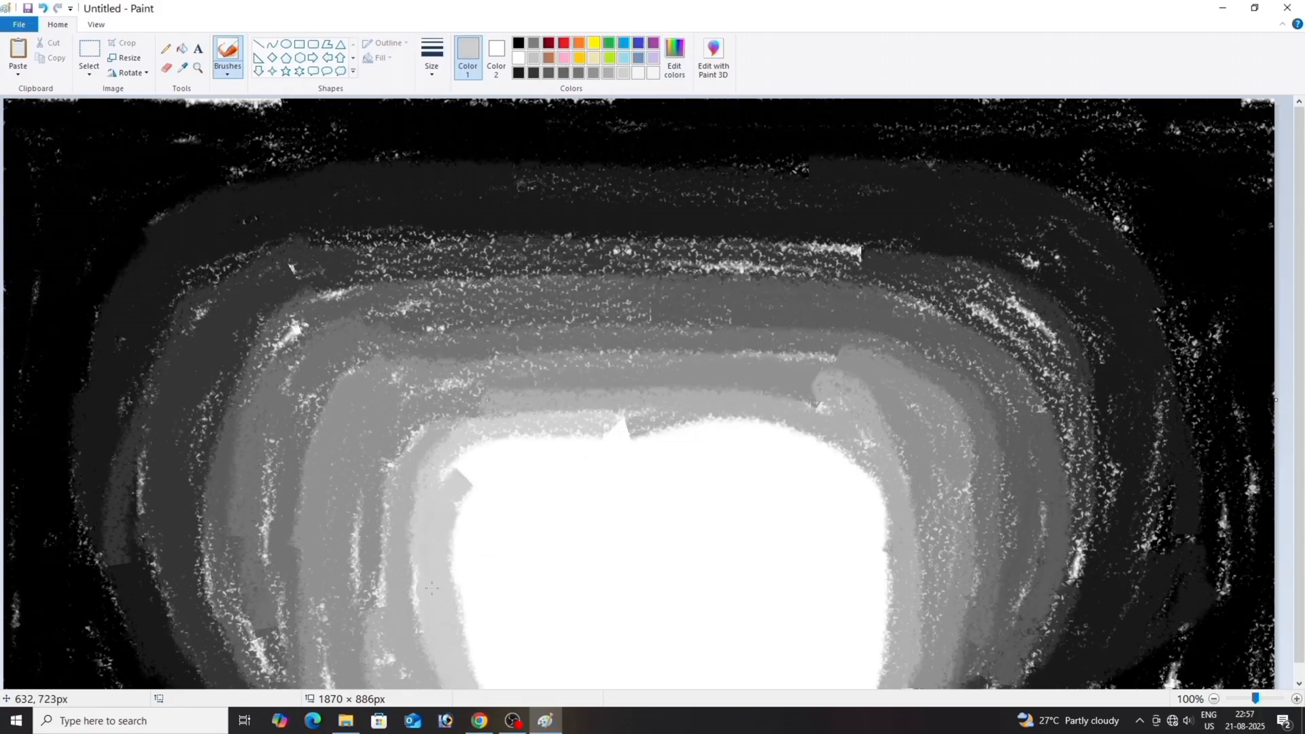
pyautogui.moveTo(431, 589)
pyautogui.mouseDown()
pyautogui.moveTo(598, 435)
pyautogui.moveTo(747, 456)
pyautogui.moveTo(863, 683)
pyautogui.moveTo(877, 507)
pyautogui.moveTo(816, 688)
pyautogui.moveTo(482, 493)
pyautogui.moveTo(480, 683)
pyautogui.mouseUp()
# Set the brush colour to RGB 233, 233, 233 and paint a very light band around the white centre
pyautogui.click(674, 58)
pyautogui.moveTo(799, 290); pyautogui.dragTo(799, 278)
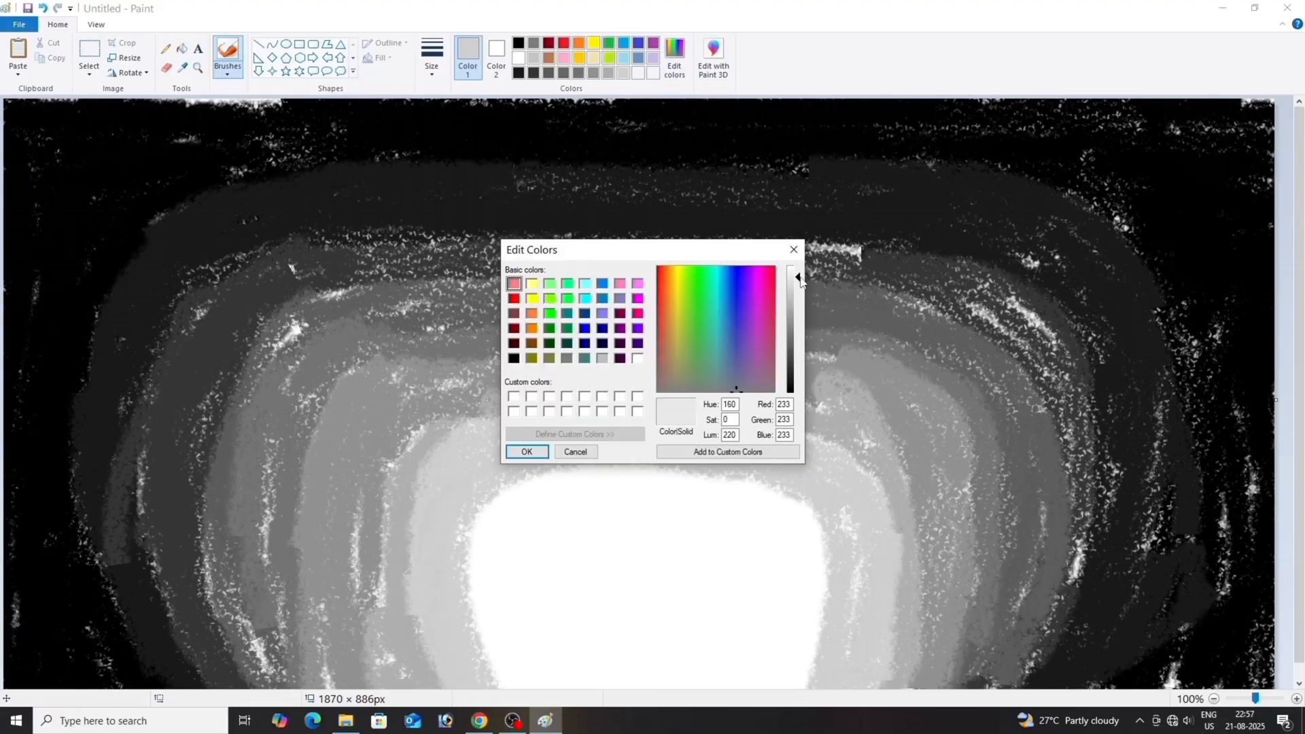
pyautogui.click(527, 451)
pyautogui.moveTo(503, 504); pyautogui.dragTo(543, 699)
pyautogui.moveTo(575, 470)
pyautogui.mouseDown()
pyautogui.moveTo(792, 534)
pyautogui.moveTo(714, 491)
pyautogui.moveTo(542, 554)
pyautogui.moveTo(767, 564)
pyautogui.mouseUp()
# Set the brush colour to RGB 239, 239, 239 and paint over the transition between the innermost light bands
pyautogui.click(677, 57)
pyautogui.click(799, 275)
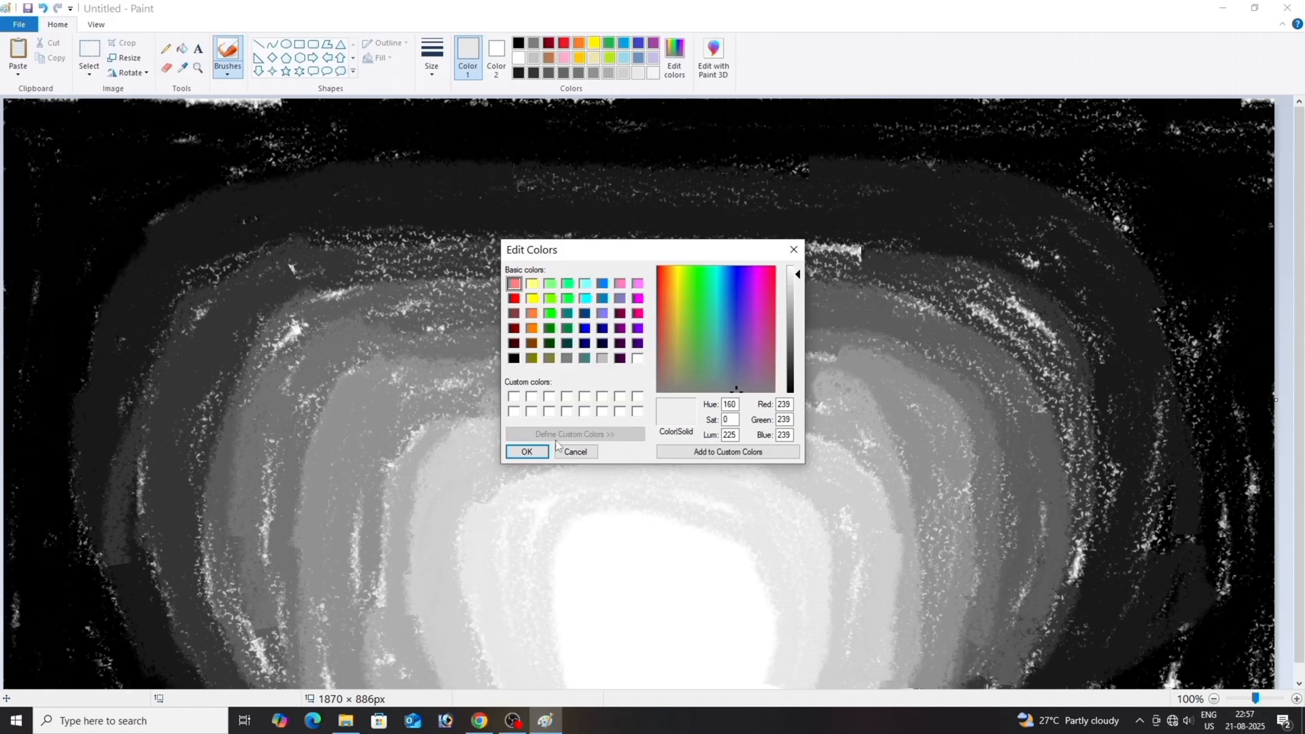
pyautogui.click(528, 451)
pyautogui.moveTo(826, 685)
pyautogui.mouseDown()
pyautogui.moveTo(676, 439)
pyautogui.moveTo(568, 454)
pyautogui.mouseUp()
pyautogui.click(675, 57)
pyautogui.click(792, 288)
pyautogui.click(528, 450)
pyautogui.moveTo(590, 398); pyautogui.dragTo(416, 663)
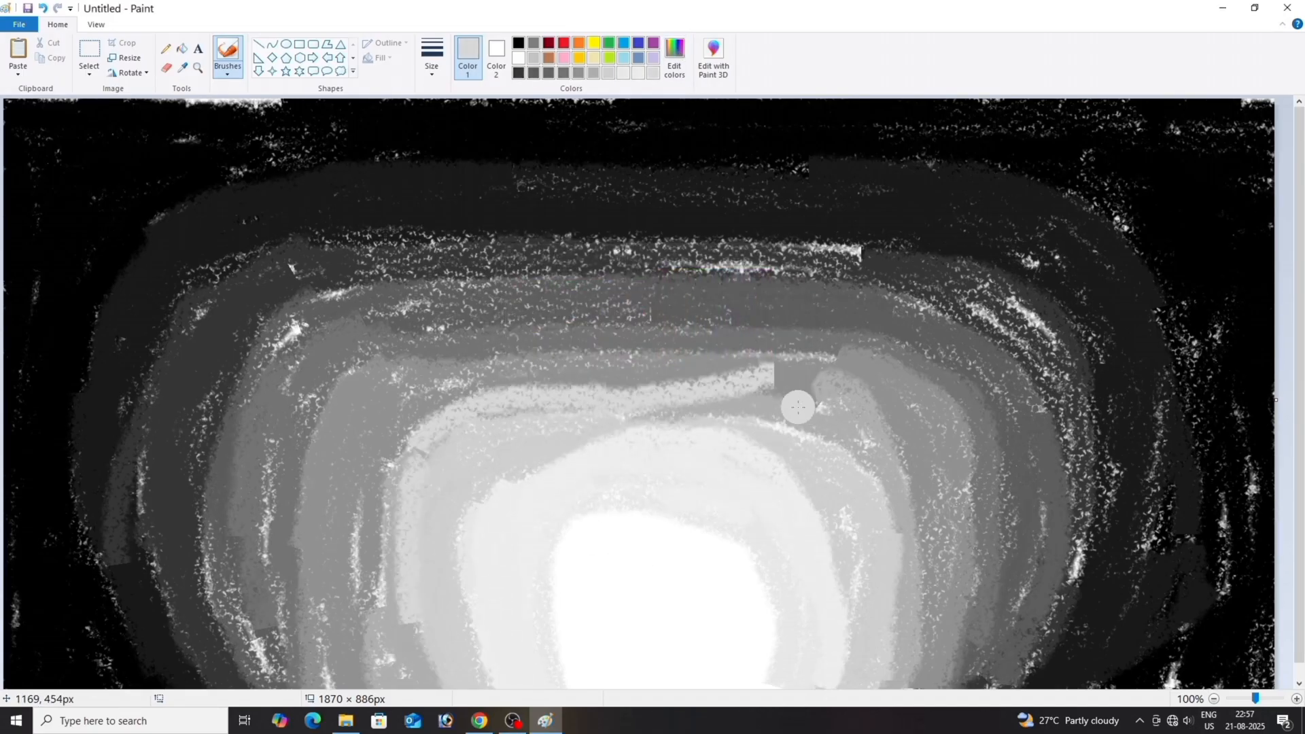
pyautogui.hotkey('ctrl', 'z')
# Choose a medium grey and repaint the middle bands above and left of the light centre to blend them
pyautogui.click(675, 57)
pyautogui.click(792, 306)
pyautogui.click(528, 451)
pyautogui.moveTo(395, 479); pyautogui.dragTo(496, 428)
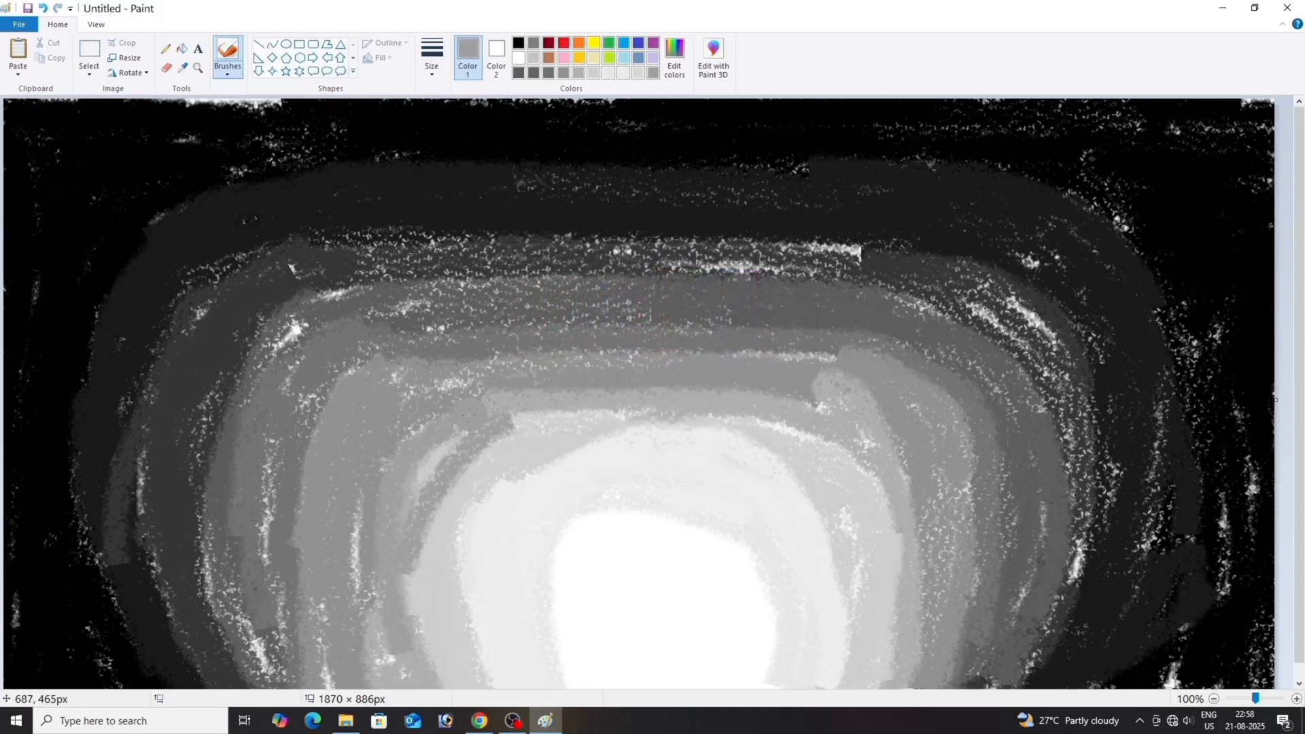
pyautogui.moveTo(367, 382)
pyautogui.mouseDown()
pyautogui.moveTo(298, 654)
pyautogui.moveTo(310, 687)
pyautogui.moveTo(266, 426)
pyautogui.mouseUp()
pyautogui.hotkey('ctrl', 'z')
pyautogui.moveTo(498, 429); pyautogui.dragTo(816, 401)
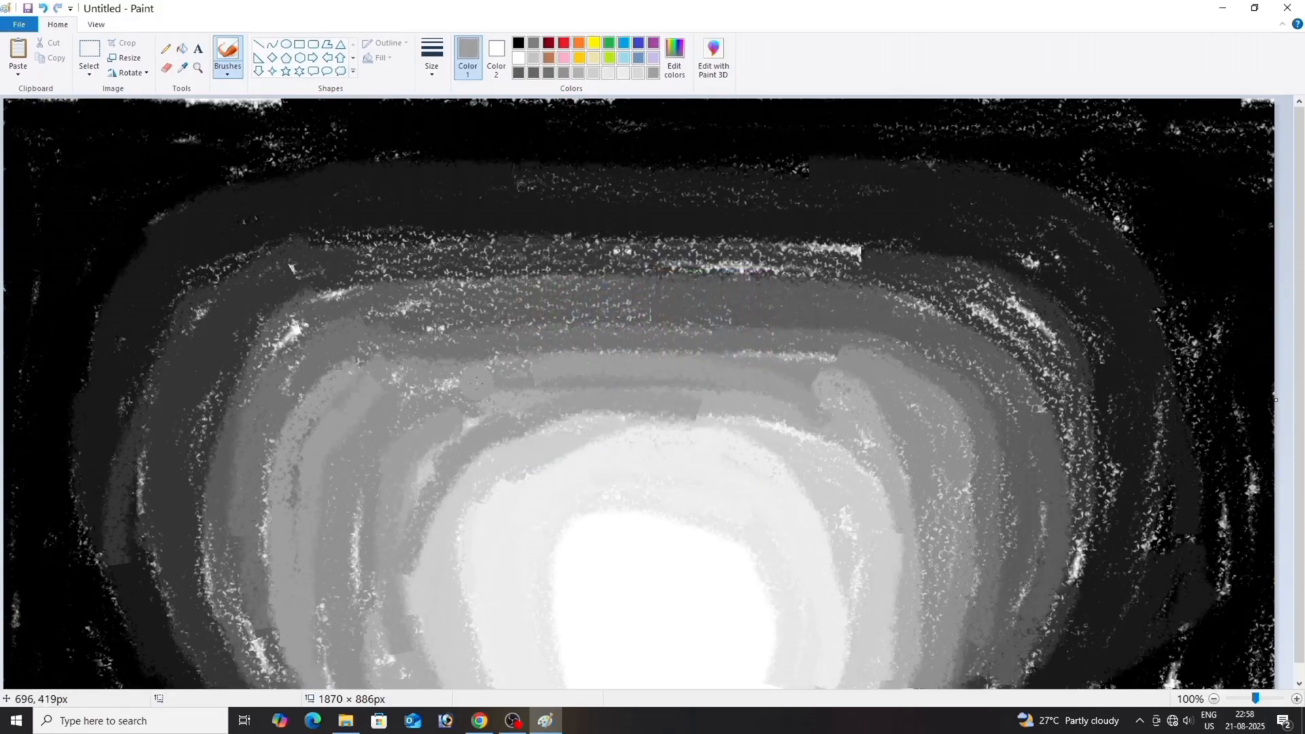
pyautogui.moveTo(475, 384)
pyautogui.mouseDown()
pyautogui.moveTo(853, 367)
pyautogui.moveTo(418, 371)
pyautogui.mouseUp()
pyautogui.moveTo(434, 549)
pyautogui.mouseDown()
pyautogui.moveTo(564, 439)
pyautogui.moveTo(702, 420)
pyautogui.mouseUp()
# Set the brush colour to RGB 116, 116, 116 and paint an arched stroke over the outer edge of the grey bands
pyautogui.click(684, 57)
pyautogui.click(802, 316)
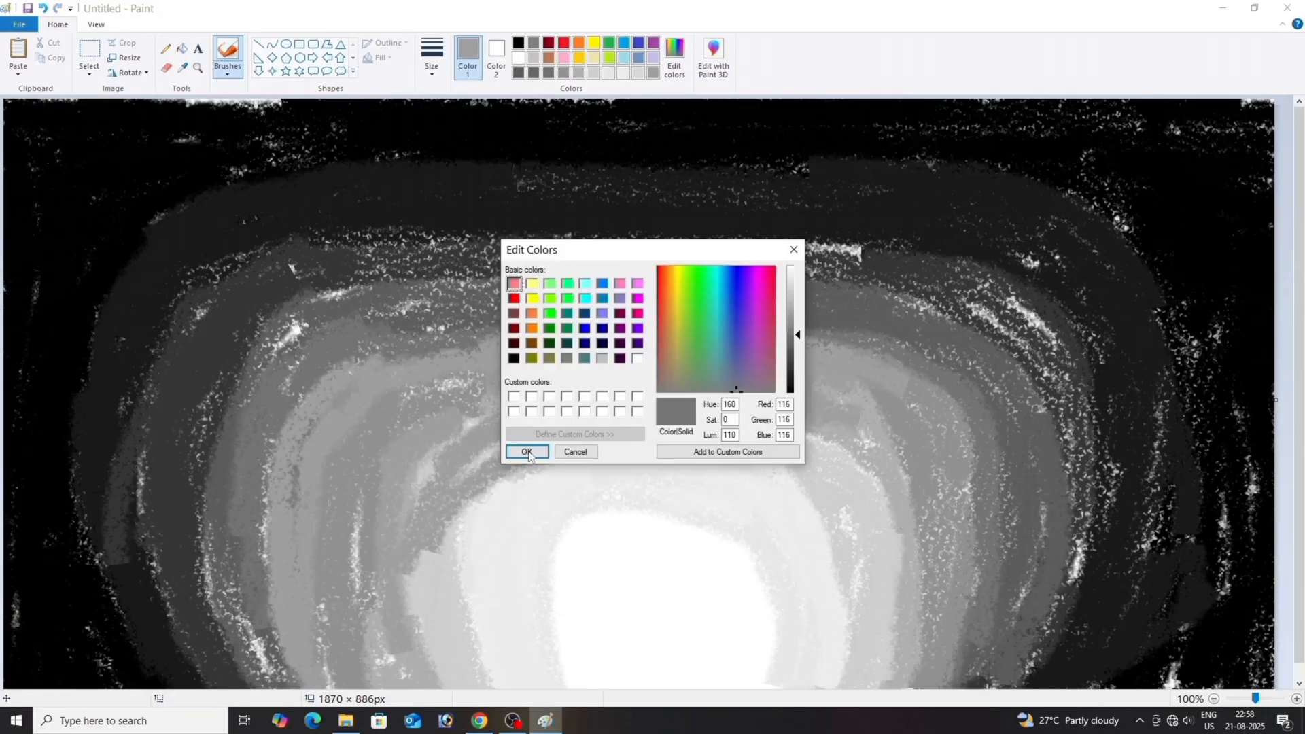
pyautogui.click(527, 451)
pyautogui.moveTo(401, 287); pyautogui.dragTo(860, 286)
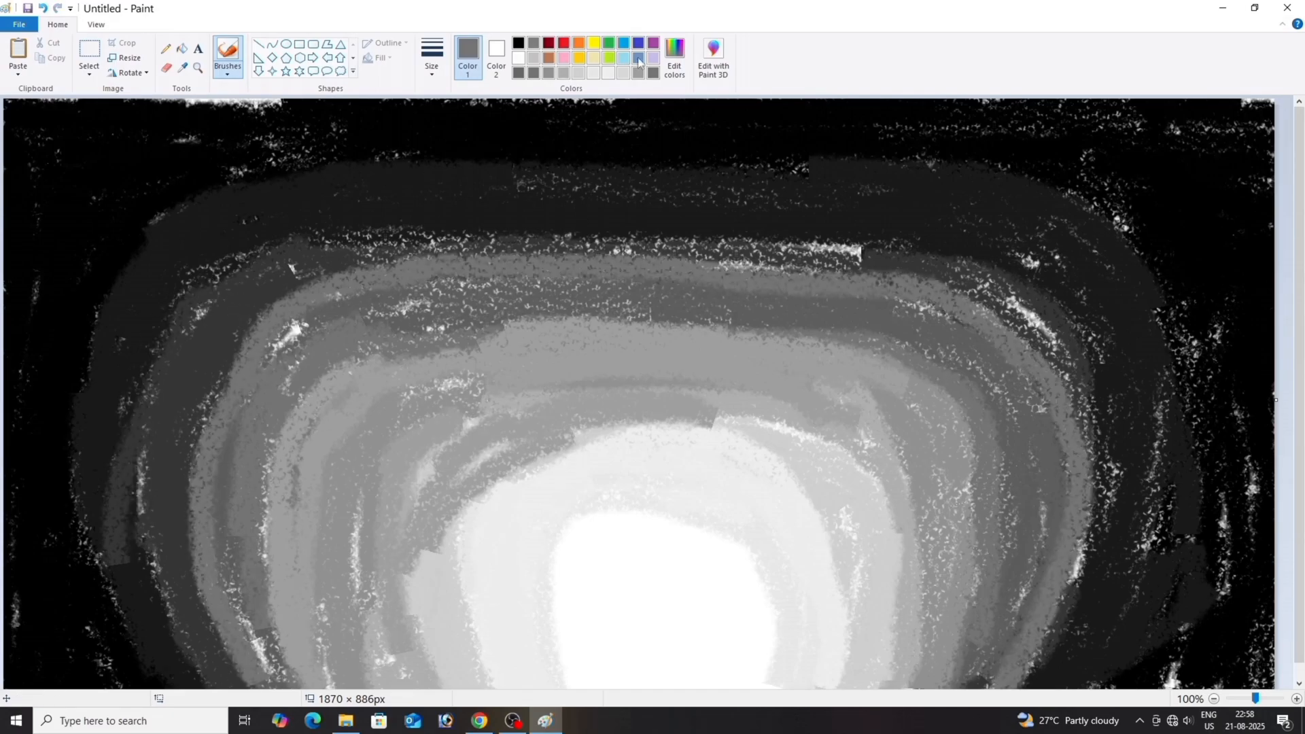
# Choose a slightly darker grey and repaint the outer grey arch, undoing the first stroke along its left side
pyautogui.click(675, 56)
pyautogui.click(527, 452)
pyautogui.moveTo(340, 239)
pyautogui.mouseDown()
pyautogui.moveTo(258, 298)
pyautogui.moveTo(221, 673)
pyautogui.mouseUp()
pyautogui.hotkey('ctrl', 'z')
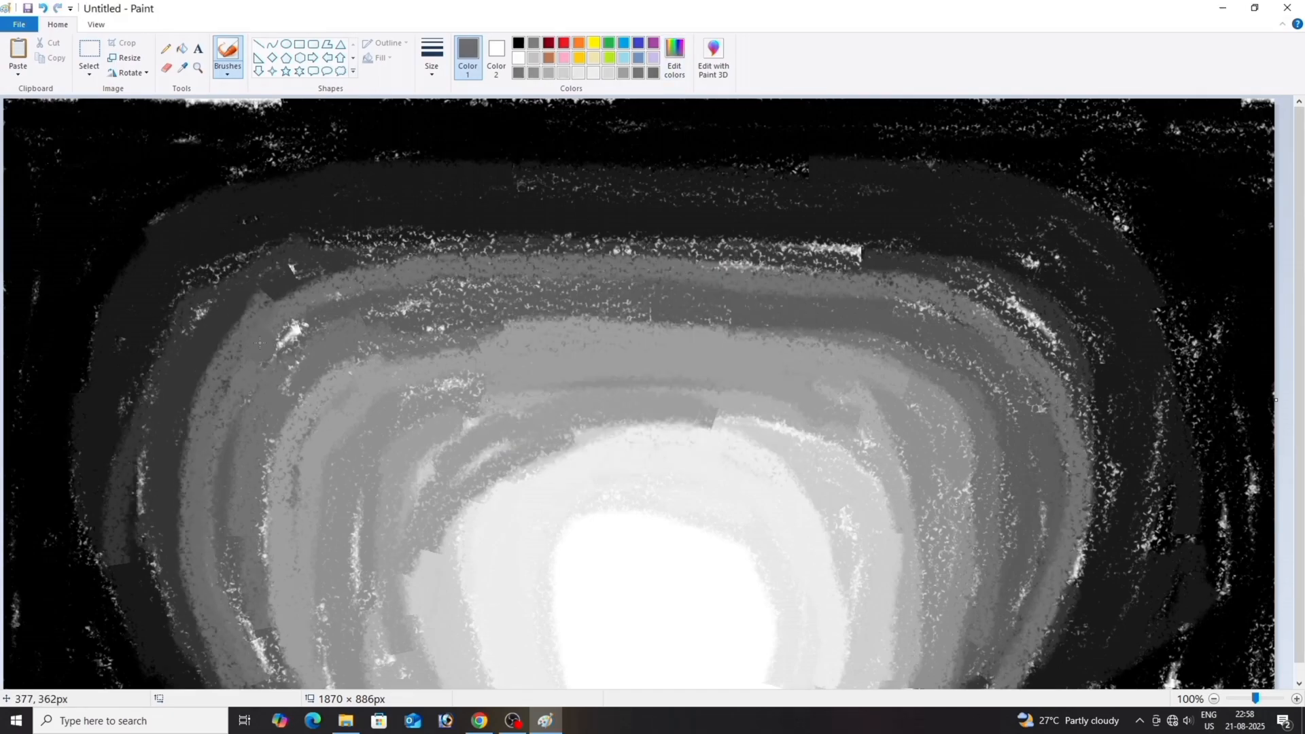
pyautogui.moveTo(295, 275); pyautogui.dragTo(1059, 651)
# Choose a dark grey and paint broad arched strokes over the outer bands bordering the black background
pyautogui.click(675, 57)
pyautogui.click(797, 354)
pyautogui.click(527, 451)
pyautogui.moveTo(261, 266)
pyautogui.mouseDown()
pyautogui.moveTo(170, 688)
pyautogui.moveTo(146, 479)
pyautogui.mouseUp()
pyautogui.moveTo(265, 265)
pyautogui.mouseDown()
pyautogui.moveTo(627, 206)
pyautogui.moveTo(1134, 684)
pyautogui.mouseUp()
pyautogui.moveTo(736, 195)
pyautogui.mouseDown()
pyautogui.moveTo(180, 259)
pyautogui.moveTo(133, 676)
pyautogui.moveTo(774, 177)
pyautogui.moveTo(1058, 679)
pyautogui.moveTo(1126, 570)
pyautogui.moveTo(1140, 331)
pyautogui.moveTo(1156, 578)
pyautogui.mouseUp()
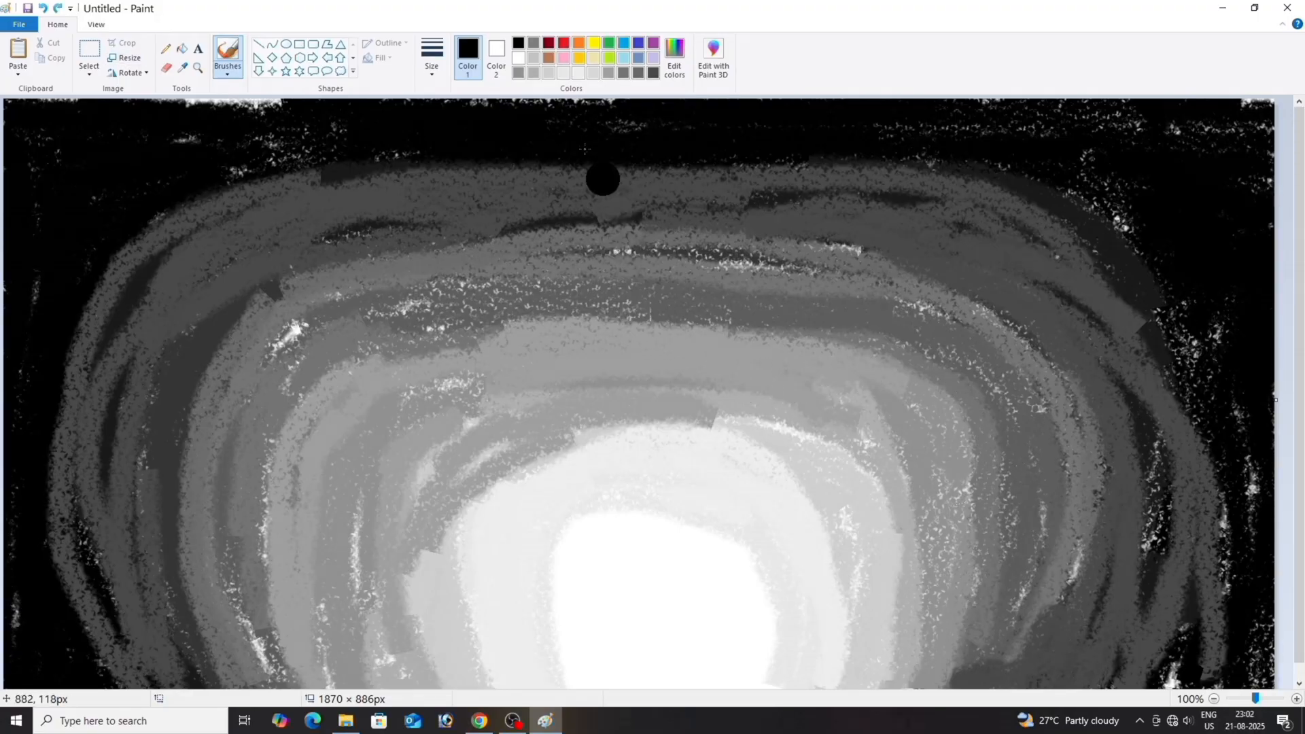
# Paint a broad arch over the middle bands in RGB 209, 209, 209 and enlarge the glow's centre with white
pyautogui.click(669, 54)
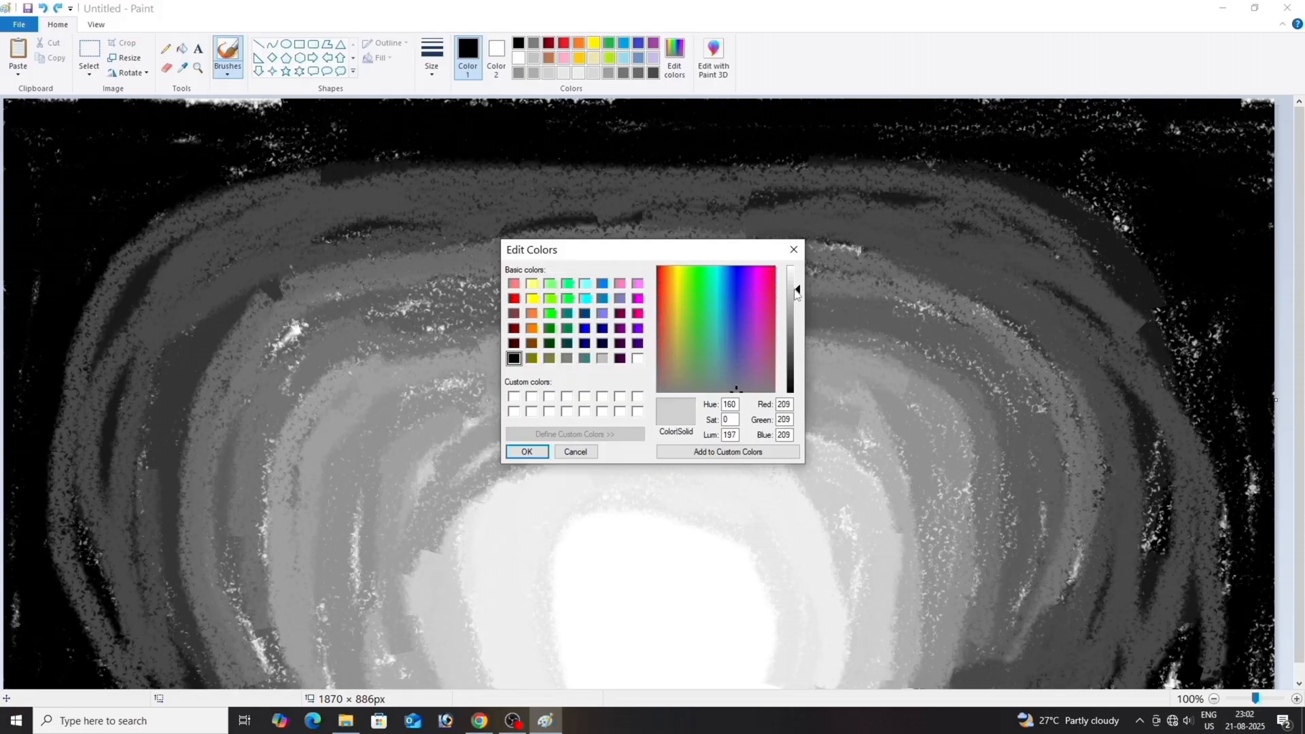
pyautogui.click(523, 452)
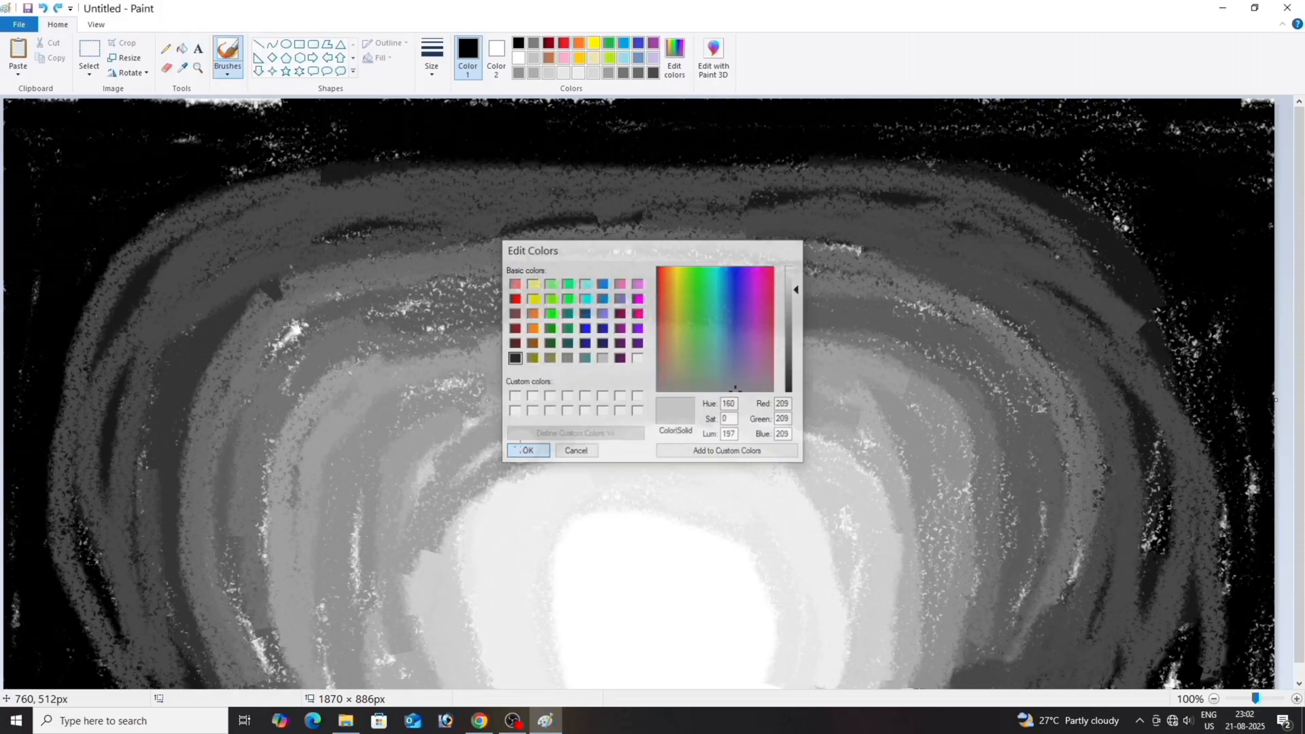
pyautogui.moveTo(476, 352)
pyautogui.mouseDown()
pyautogui.moveTo(365, 645)
pyautogui.moveTo(502, 388)
pyautogui.moveTo(492, 421)
pyautogui.moveTo(452, 427)
pyautogui.moveTo(752, 320)
pyautogui.moveTo(966, 673)
pyautogui.moveTo(915, 421)
pyautogui.moveTo(934, 620)
pyautogui.mouseUp()
pyautogui.moveTo(883, 415)
pyautogui.mouseDown()
pyautogui.moveTo(490, 309)
pyautogui.moveTo(340, 442)
pyautogui.moveTo(448, 319)
pyautogui.moveTo(1035, 662)
pyautogui.moveTo(1003, 674)
pyautogui.moveTo(857, 340)
pyautogui.moveTo(936, 348)
pyautogui.mouseUp()
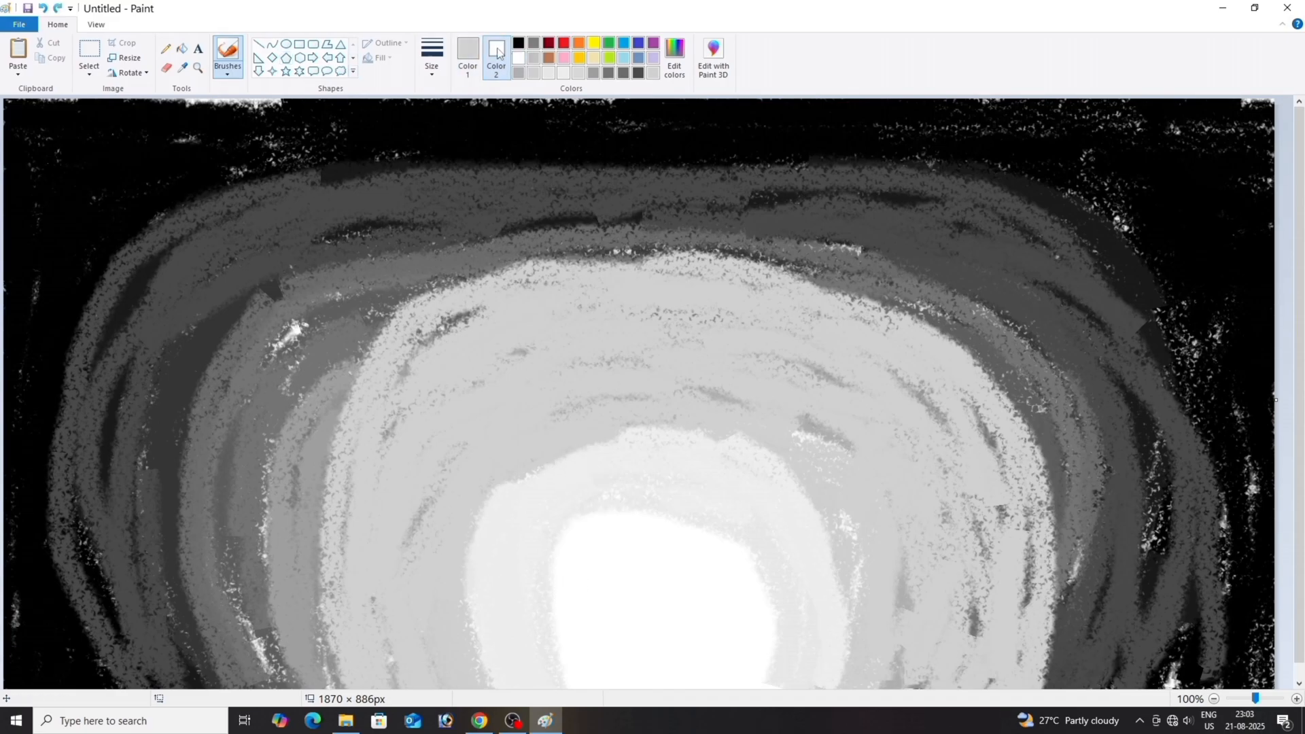
pyautogui.moveTo(563, 597)
pyautogui.mouseDown()
pyautogui.moveTo(533, 499)
pyautogui.moveTo(782, 673)
pyautogui.mouseUp()
# Choose a medium-dark grey and paint over the bands above and left of the light area
pyautogui.click(676, 51)
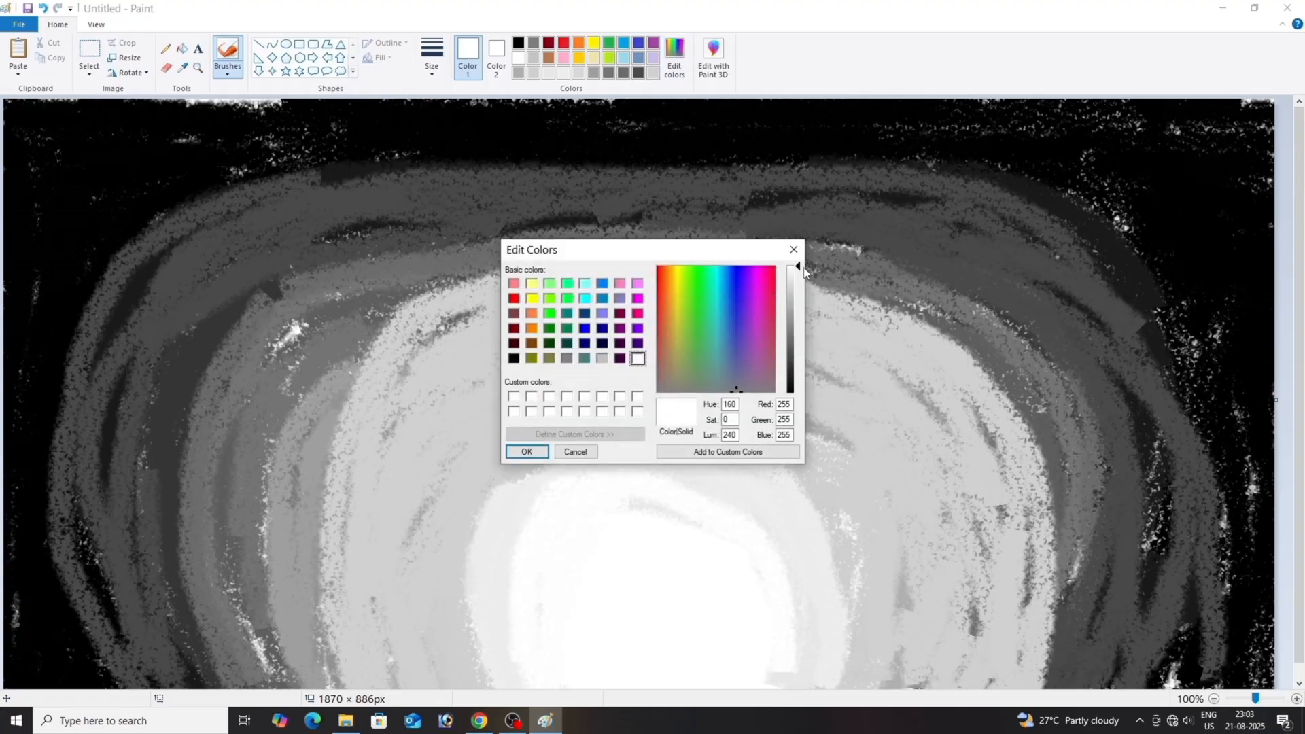
pyautogui.moveTo(801, 334); pyautogui.dragTo(801, 346)
pyautogui.click(526, 451)
pyautogui.moveTo(367, 343)
pyautogui.mouseDown()
pyautogui.moveTo(497, 251)
pyautogui.moveTo(208, 334)
pyautogui.moveTo(604, 217)
pyautogui.mouseUp()
# Set the brush colour to RGB 134, 134, 134 and paint an arch along the light area's outer edge
pyautogui.click(675, 51)
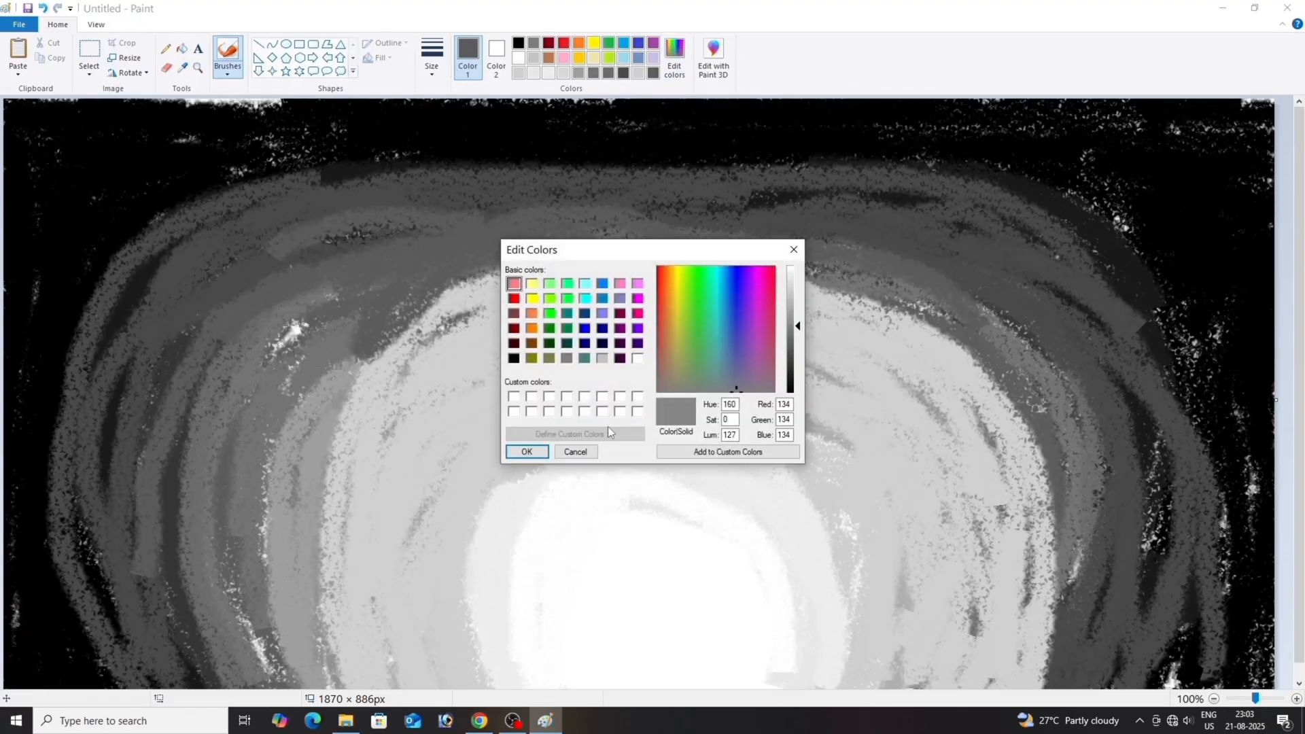
pyautogui.click(531, 453)
pyautogui.moveTo(536, 250)
pyautogui.mouseDown()
pyautogui.moveTo(323, 432)
pyautogui.moveTo(786, 268)
pyautogui.moveTo(1060, 465)
pyautogui.moveTo(1085, 683)
pyautogui.mouseUp()
# Choose a slightly darker grey and brush long arched strokes over the outer bands, extending them up and out into the black
pyautogui.click(675, 54)
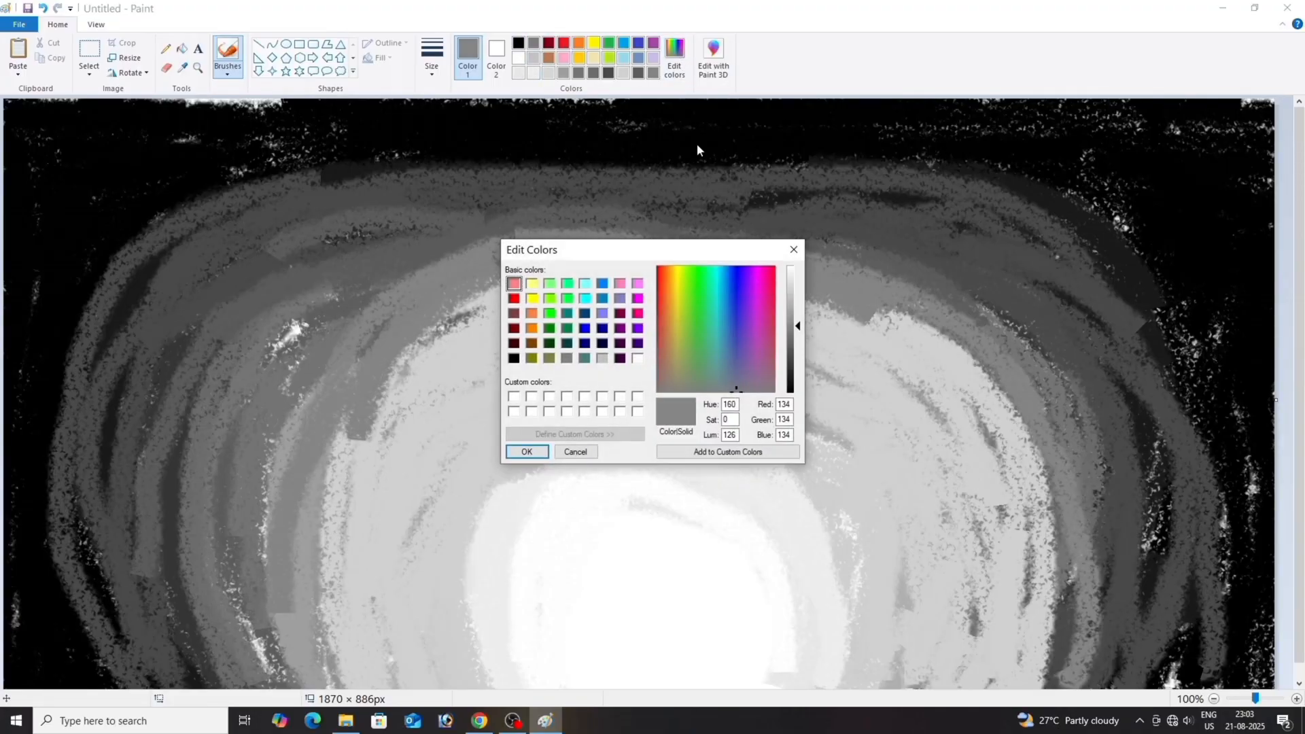
pyautogui.click(529, 452)
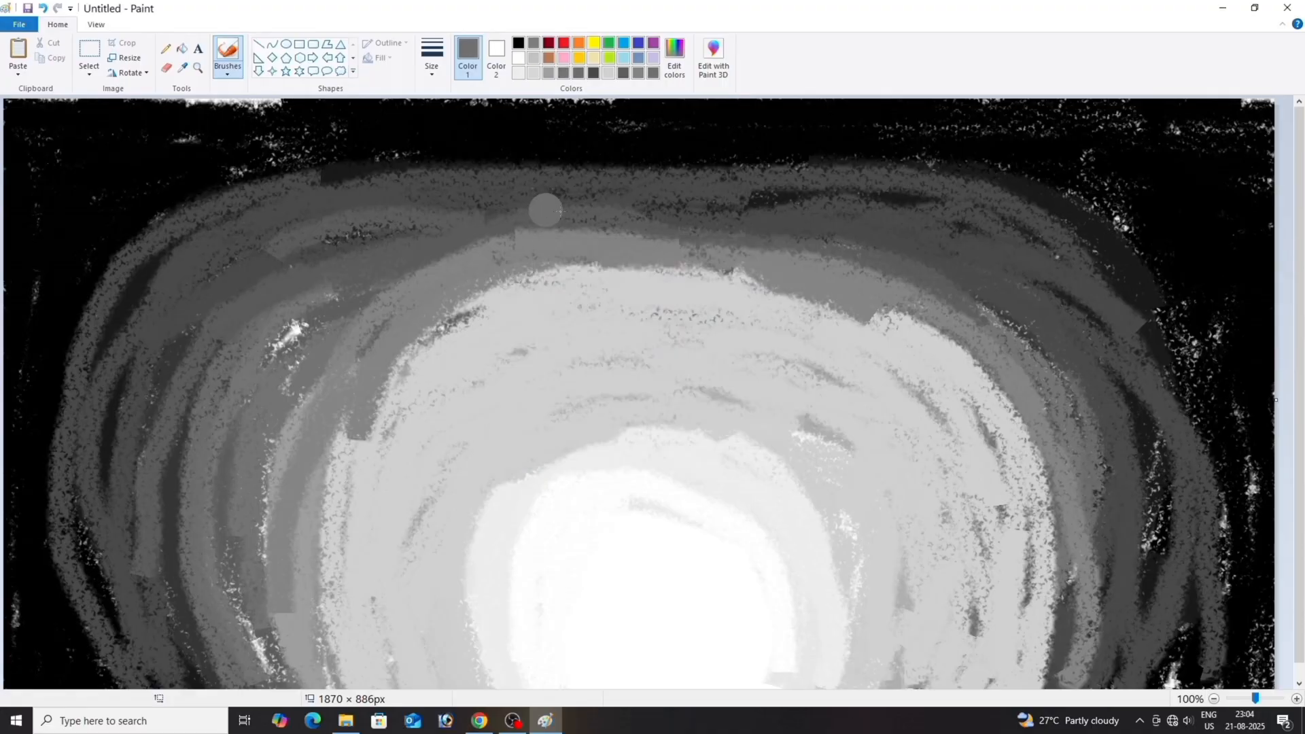
pyautogui.moveTo(544, 210)
pyautogui.mouseDown()
pyautogui.moveTo(733, 209)
pyautogui.moveTo(798, 234)
pyautogui.moveTo(1116, 454)
pyautogui.mouseUp()
pyautogui.moveTo(978, 282)
pyautogui.mouseDown()
pyautogui.moveTo(1099, 406)
pyautogui.moveTo(1099, 677)
pyautogui.moveTo(941, 293)
pyautogui.moveTo(422, 219)
pyautogui.moveTo(218, 670)
pyautogui.moveTo(489, 180)
pyautogui.moveTo(736, 162)
pyautogui.mouseUp()
pyautogui.moveTo(418, 191)
pyautogui.mouseDown()
pyautogui.moveTo(167, 683)
pyautogui.moveTo(151, 354)
pyautogui.moveTo(321, 167)
pyautogui.mouseUp()
pyautogui.moveTo(321, 167); pyautogui.dragTo(37, 678)
pyautogui.moveTo(185, 303)
pyautogui.mouseDown()
pyautogui.moveTo(1083, 326)
pyautogui.moveTo(589, 163)
pyautogui.moveTo(1113, 559)
pyautogui.mouseUp()
# Resize the image to 40 pixels wide, keeping the height at 886 pixels without maintaining the aspect ratio
pyautogui.click(125, 59)
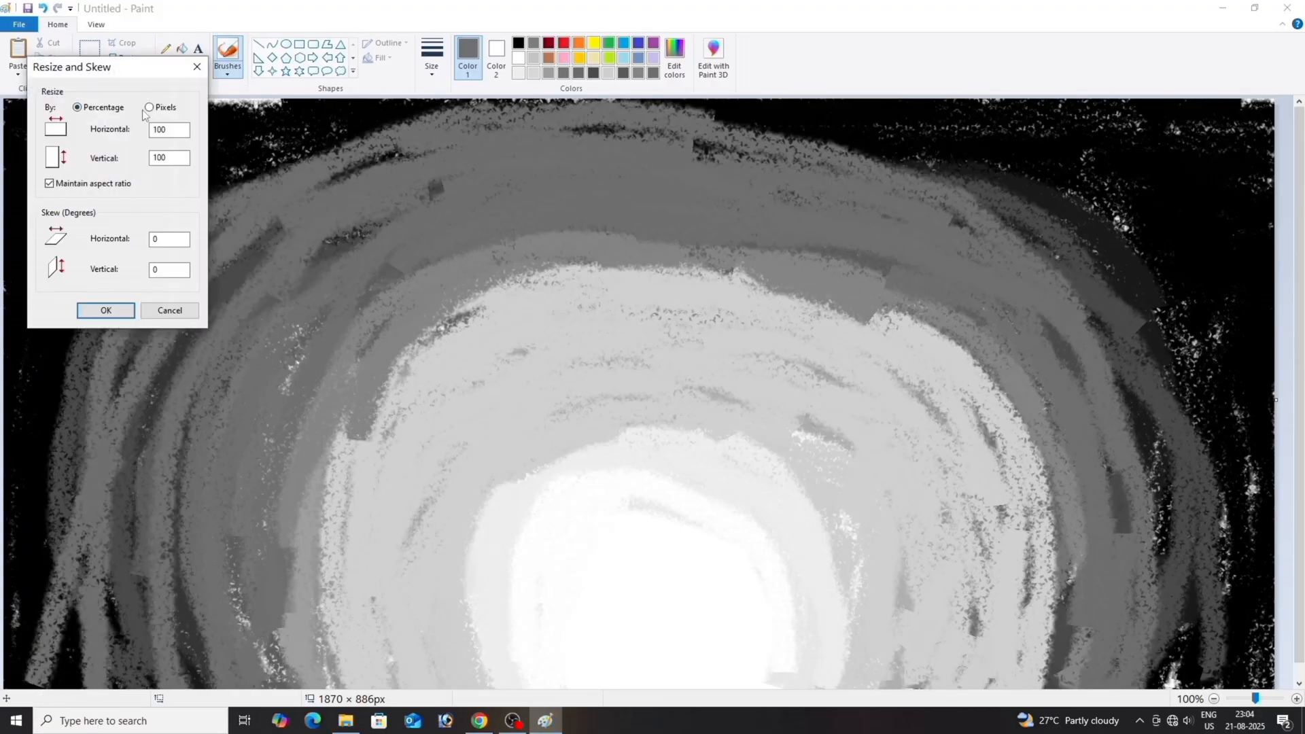
pyautogui.doubleClick(161, 136)
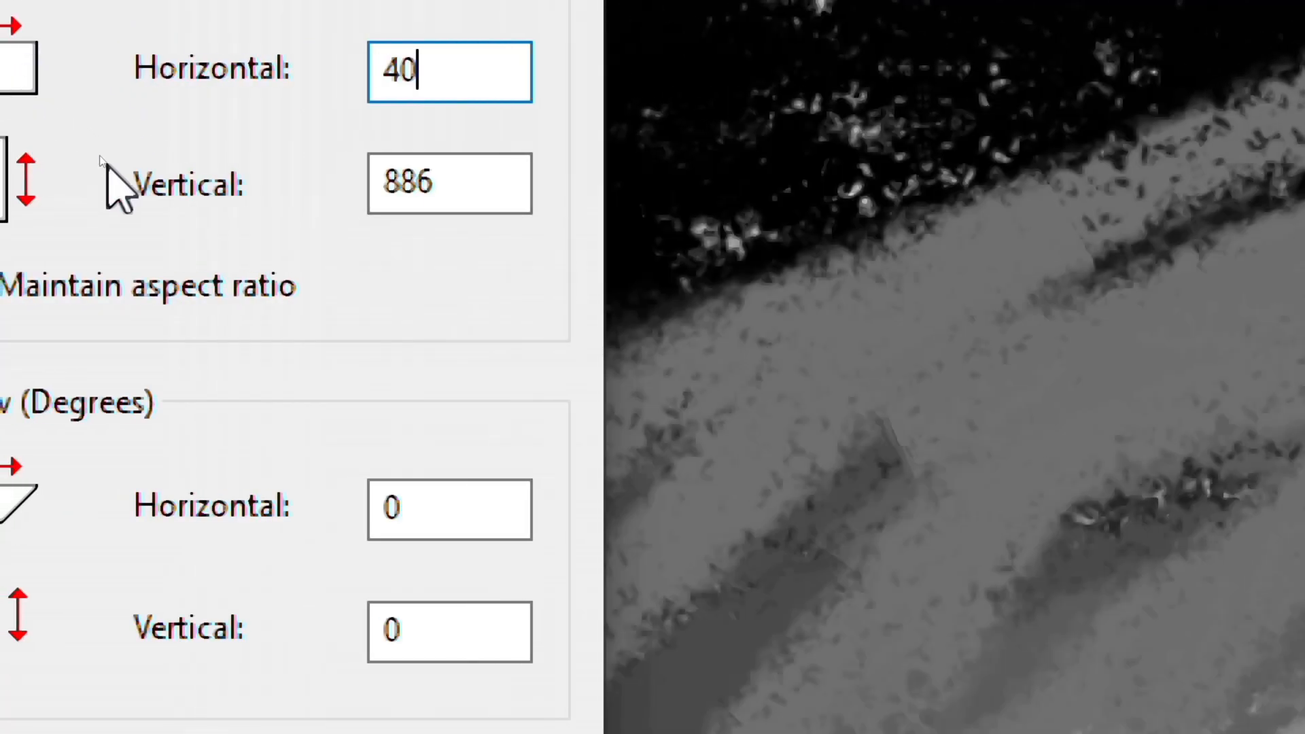
pyautogui.click(151, 727)
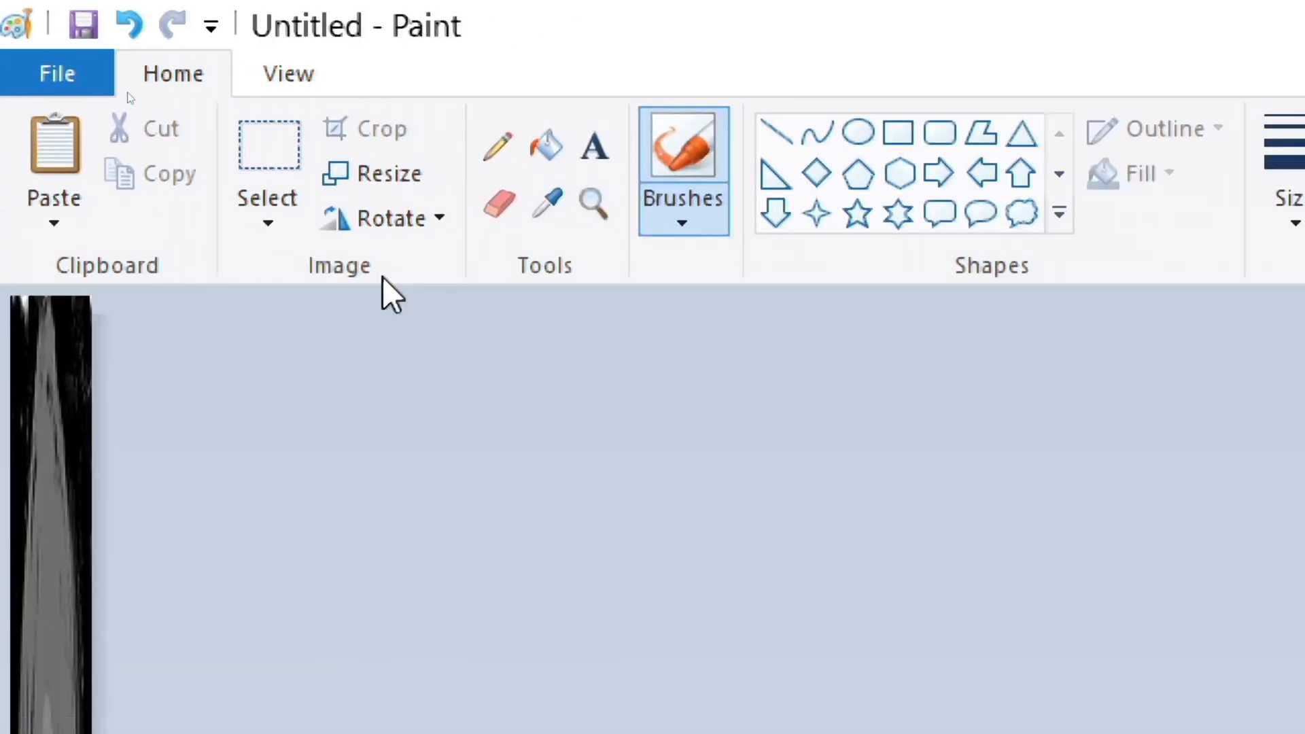
# Stretch the image to 1880 pixels wide with the aspect ratio unlocked and the height kept at 886 pixels
pyautogui.click(423, 190)
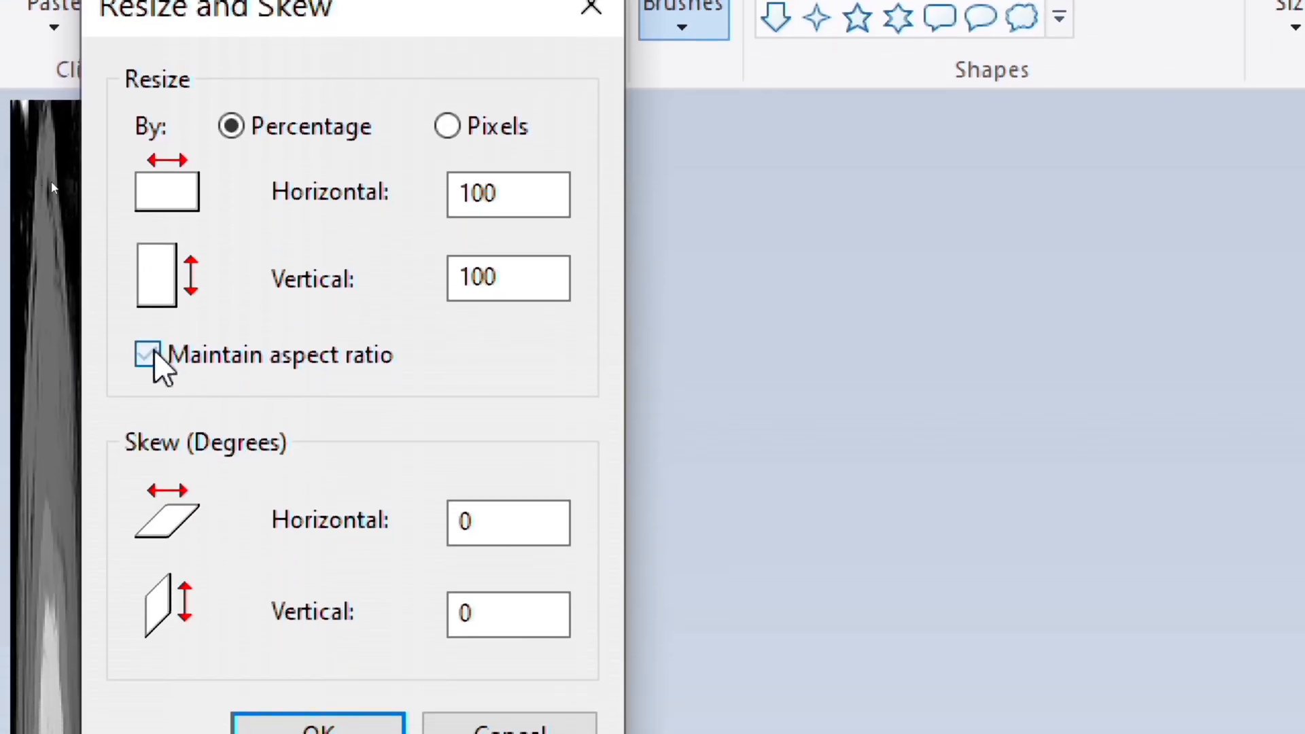
pyautogui.click(149, 352)
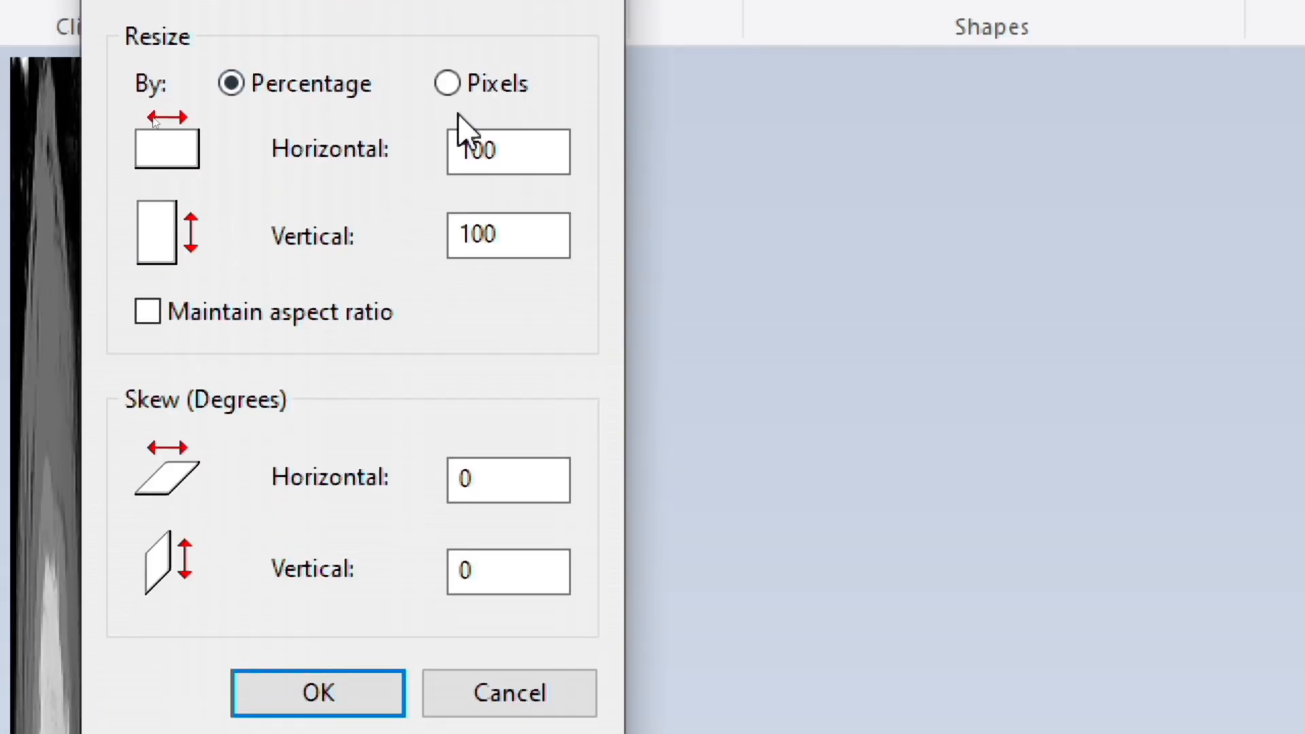
pyautogui.click(447, 83)
pyautogui.moveTo(498, 139); pyautogui.dragTo(317, 178)
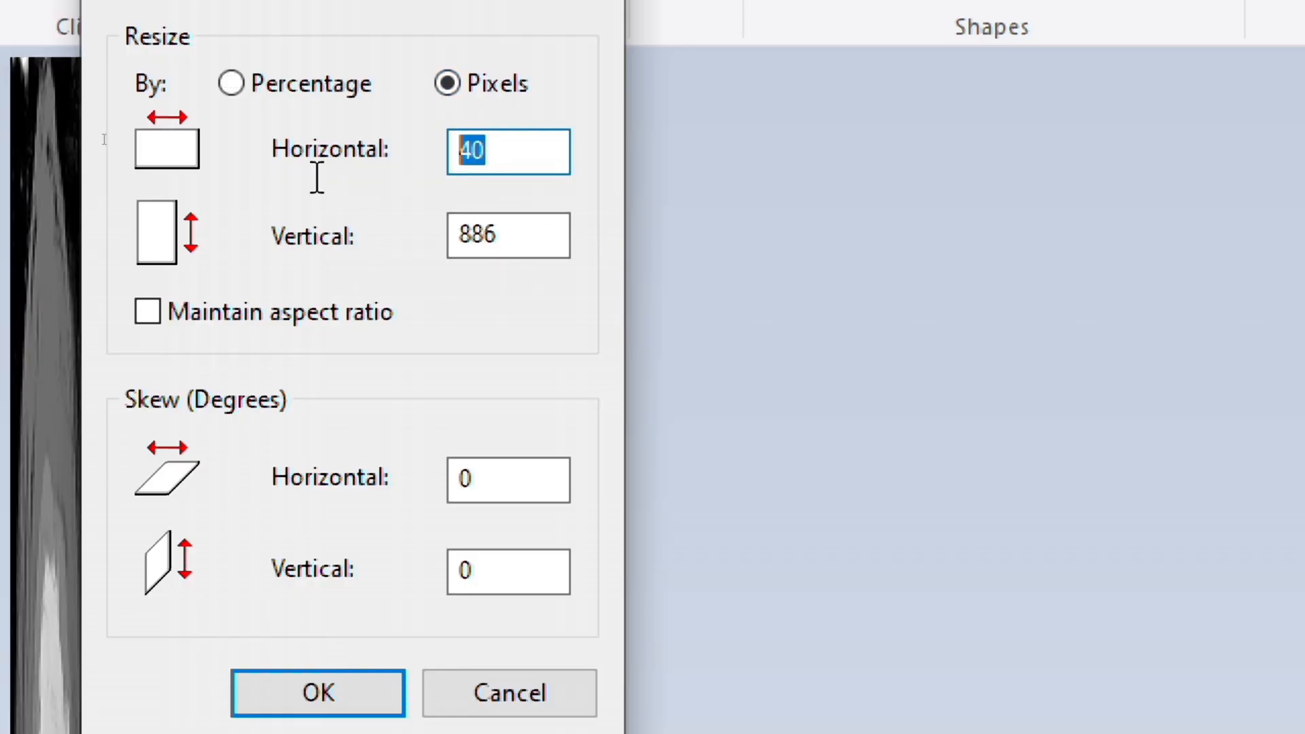
pyautogui.write('9')
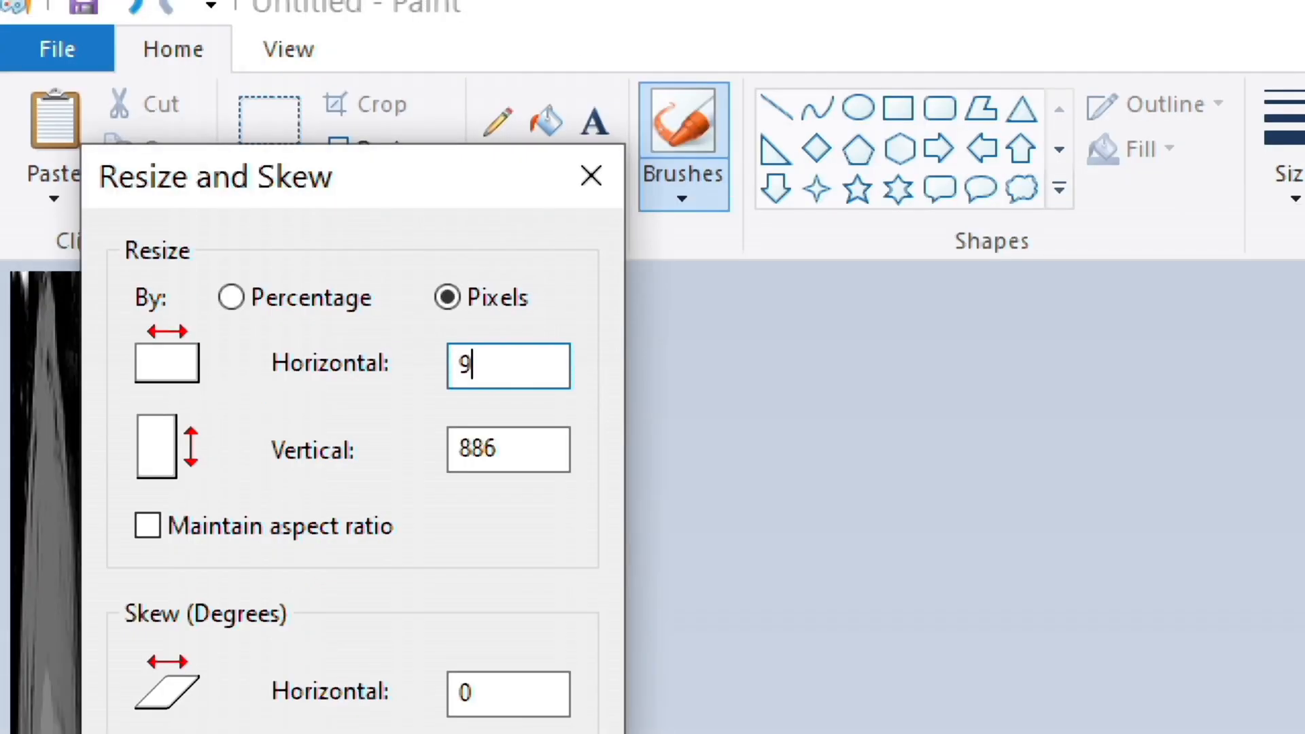
pyautogui.press('BackSpace')
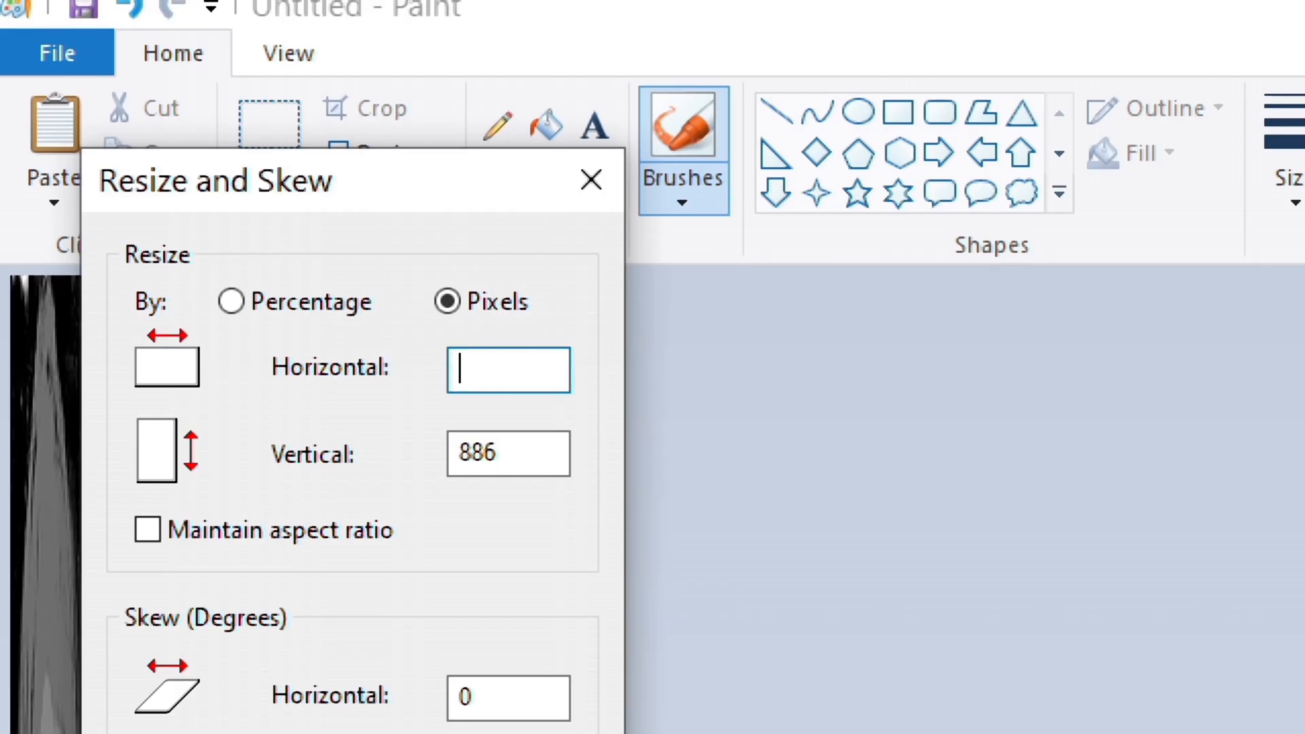
pyautogui.write('1')
pyautogui.press('BackSpace')
pyautogui.press('BackSpace')
pyautogui.write('1880')
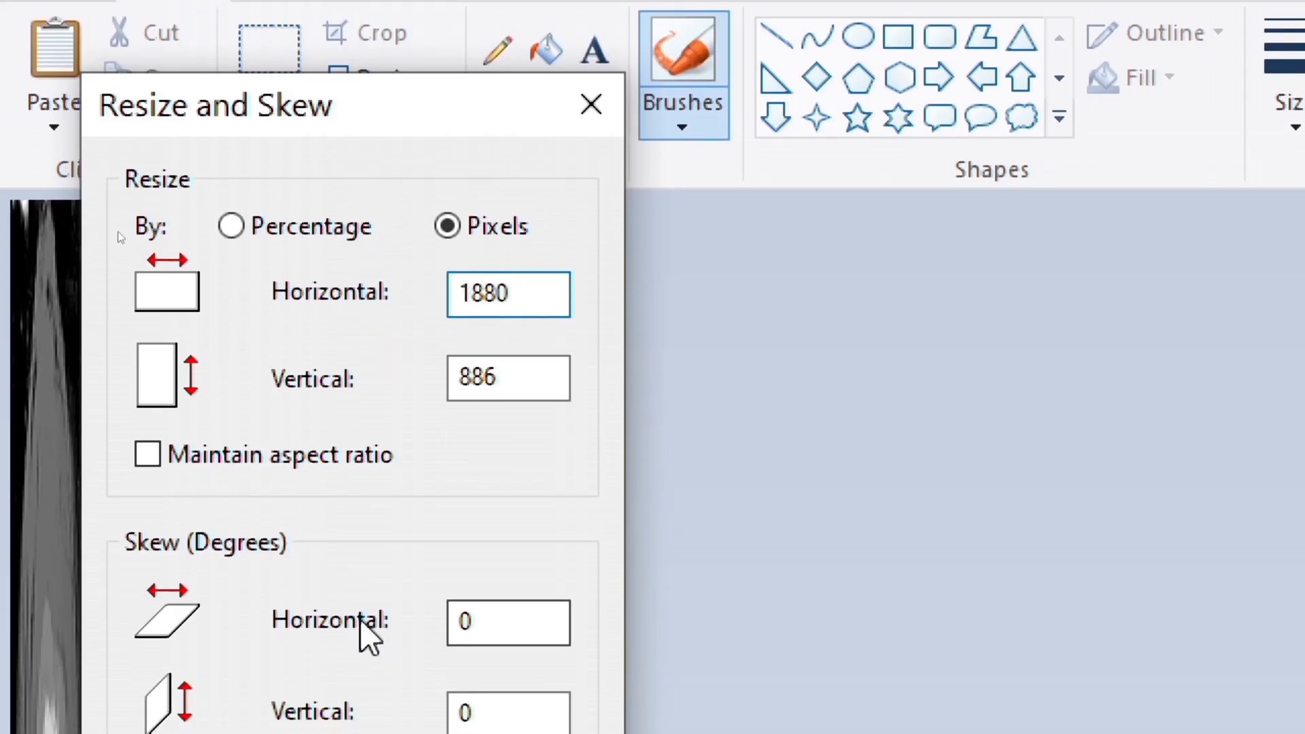
pyautogui.click(338, 664)
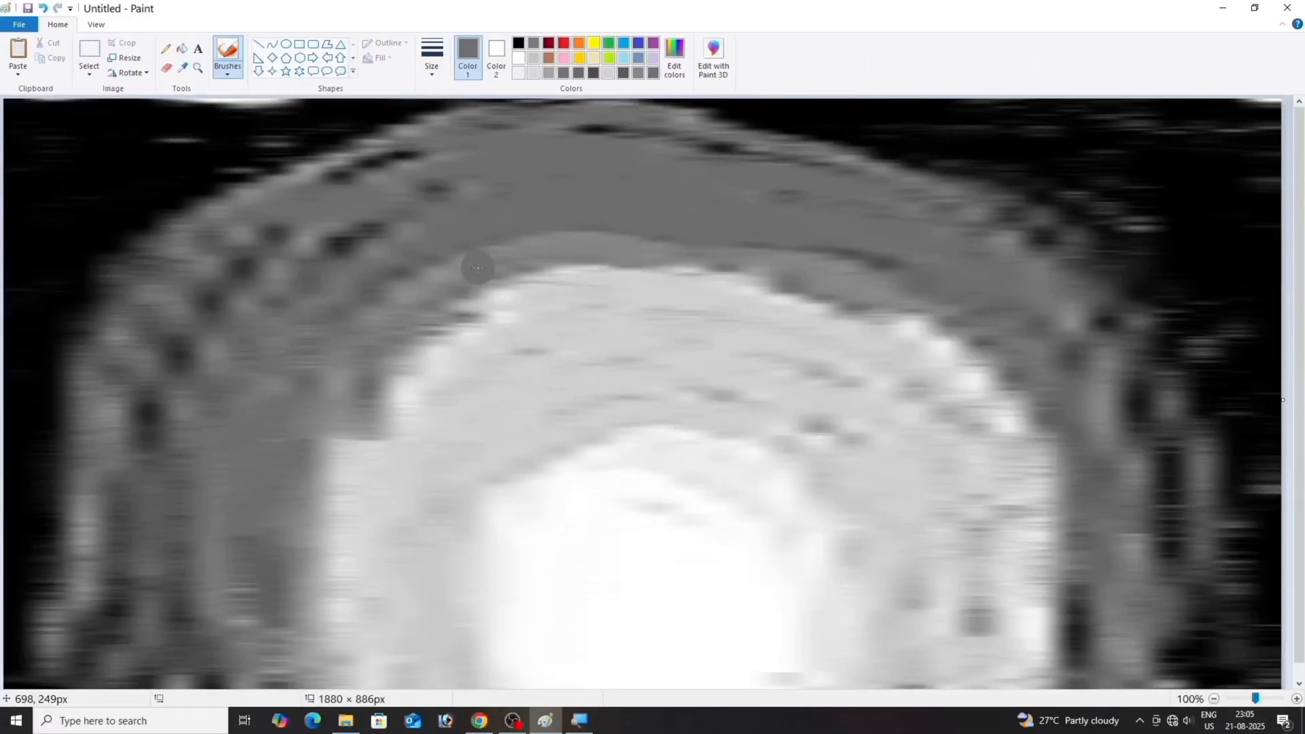
# Squeeze the image to 3 pixels high without maintaining the aspect ratio, keeping the width at 1880 pixels
pyautogui.click(129, 59)
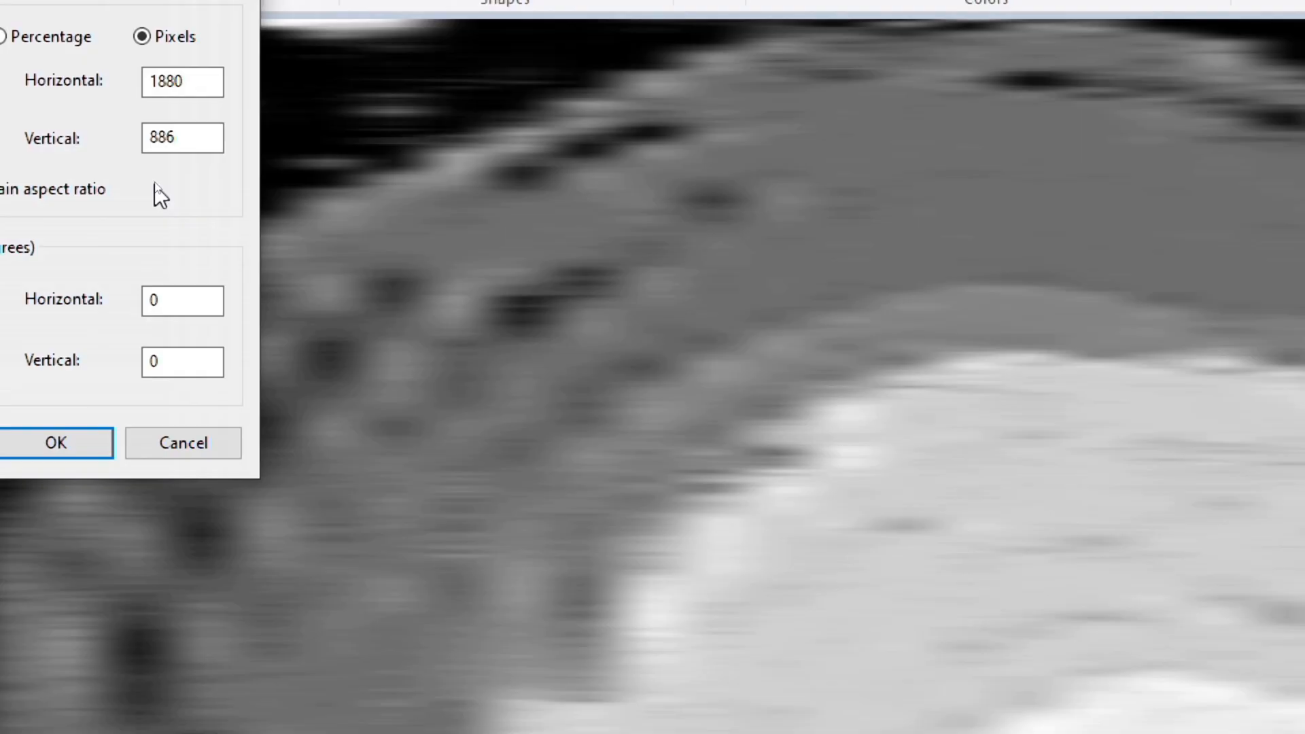
pyautogui.click(172, 158)
pyautogui.doubleClick(188, 139)
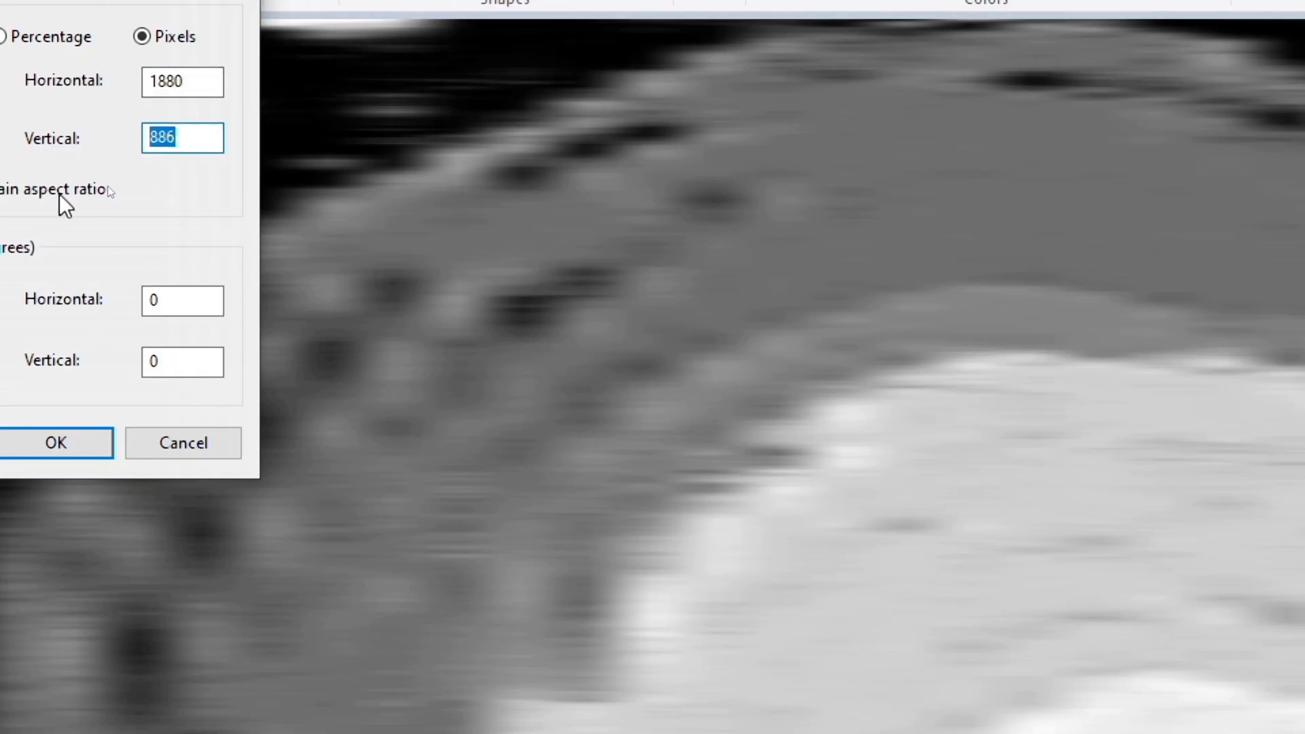
pyautogui.write('3')
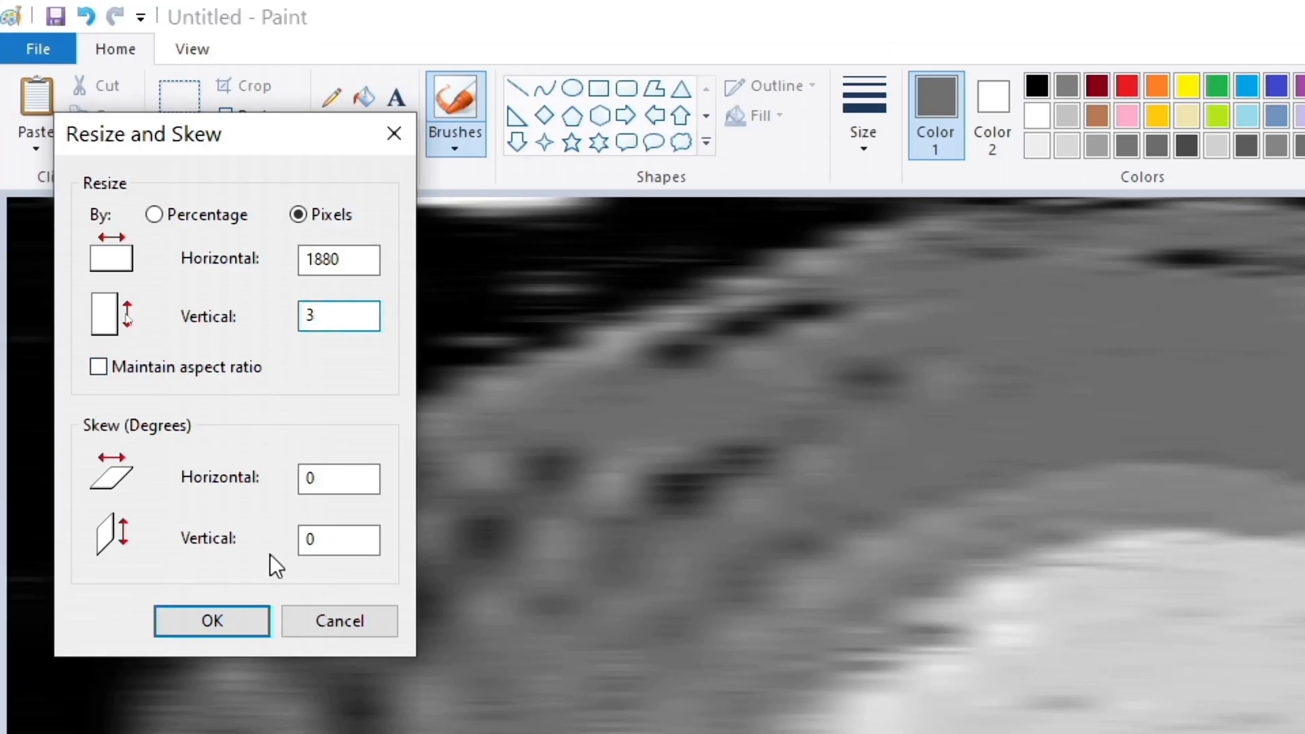
pyautogui.click(243, 624)
# Stretch the image to 880 pixels high with the aspect ratio unlocked and the width kept at 1880 pixels
pyautogui.click(248, 115)
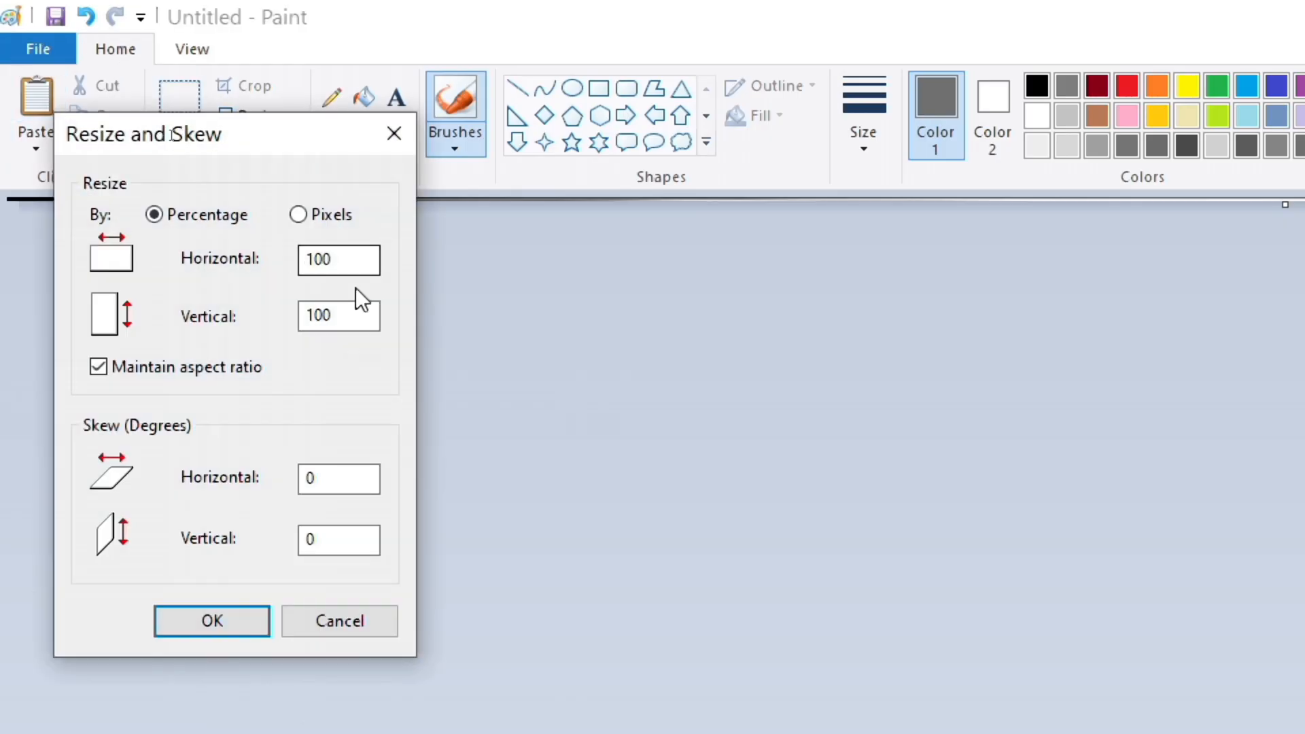
pyautogui.click(298, 214)
pyautogui.click(98, 367)
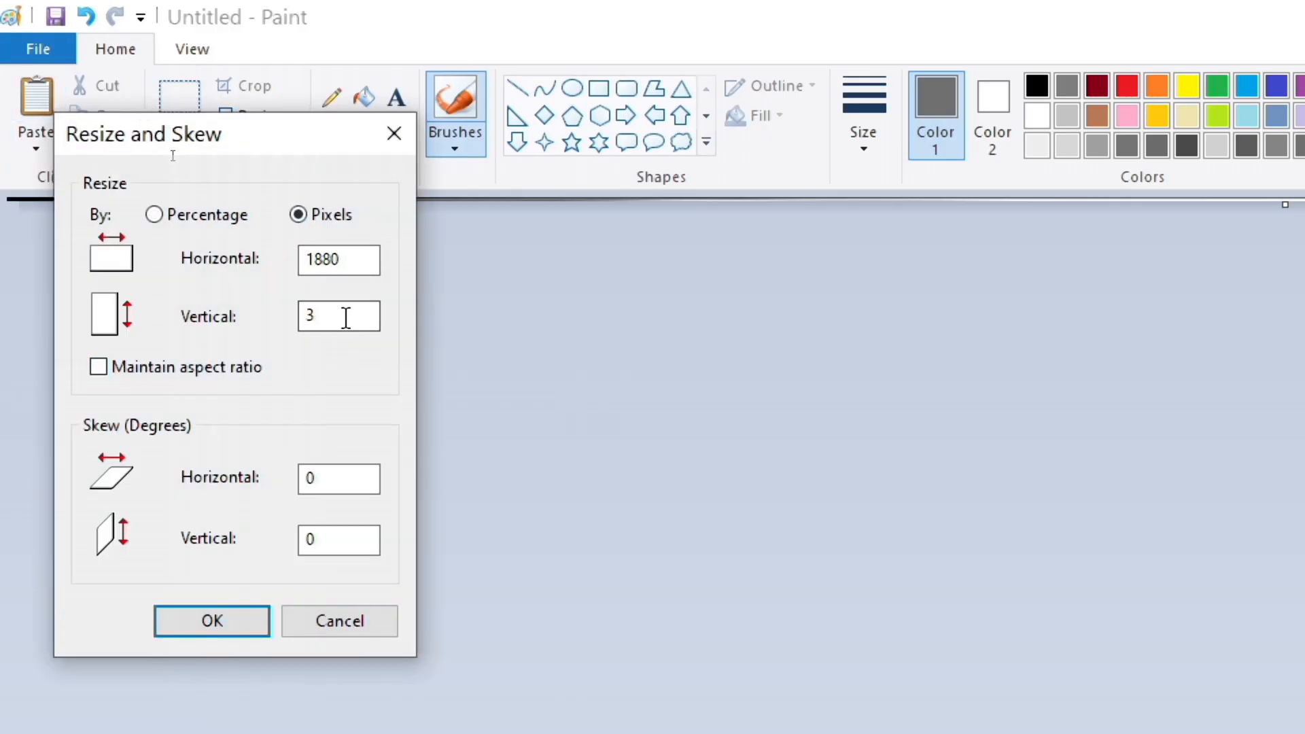
pyautogui.moveTo(344, 315); pyautogui.dragTo(290, 321)
pyautogui.write('880')
pyautogui.click(185, 634)
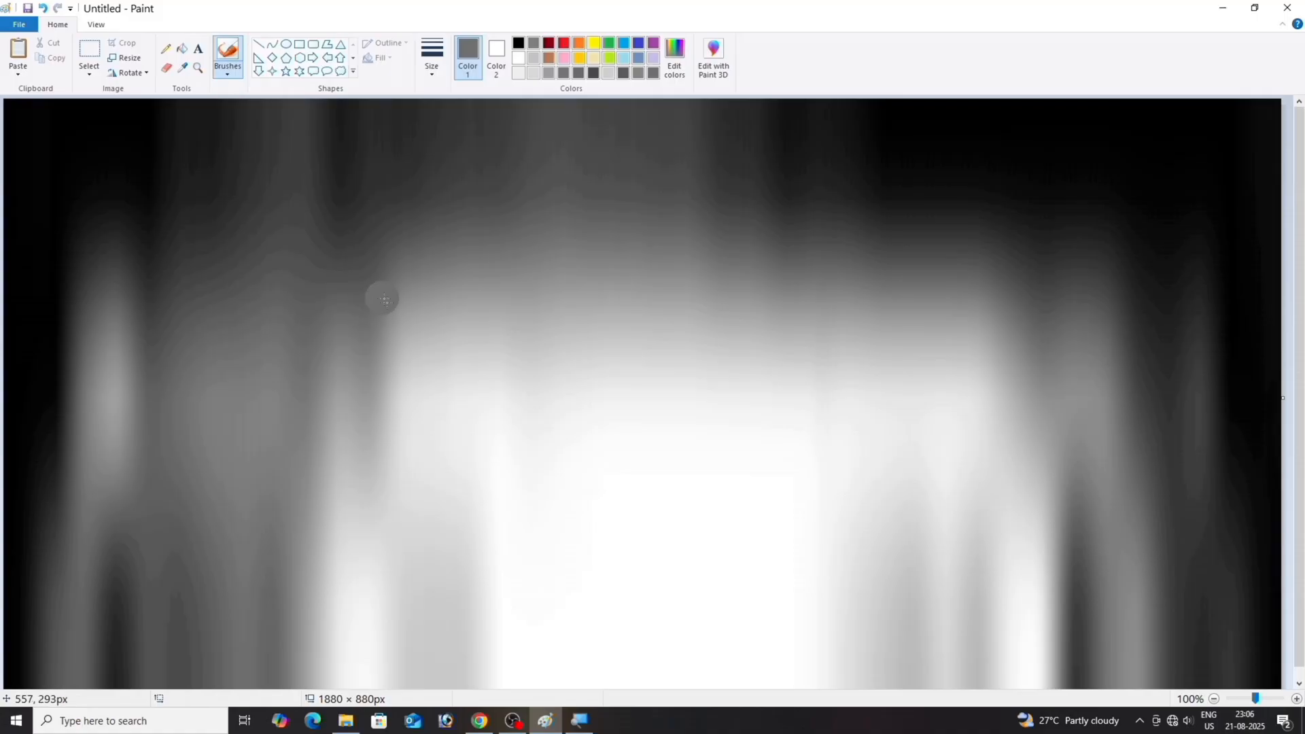
pyautogui.scroll(-1, 382, 297)
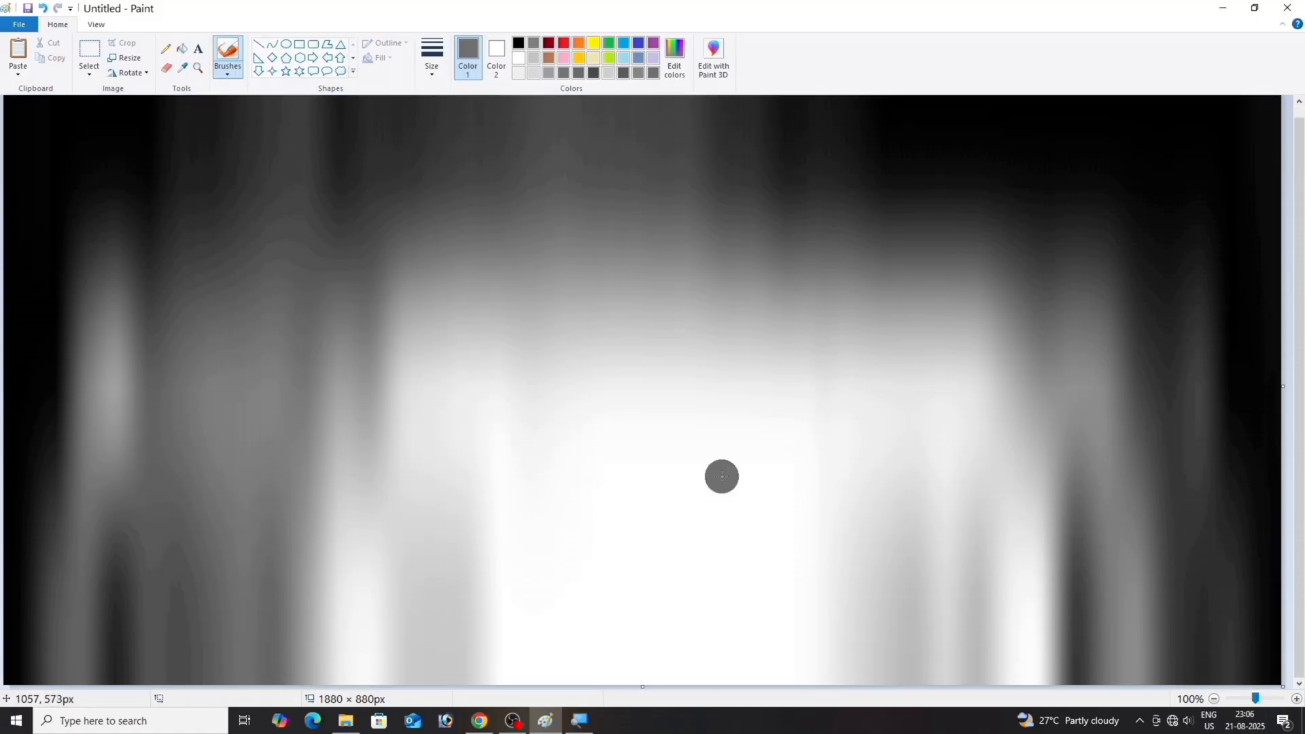